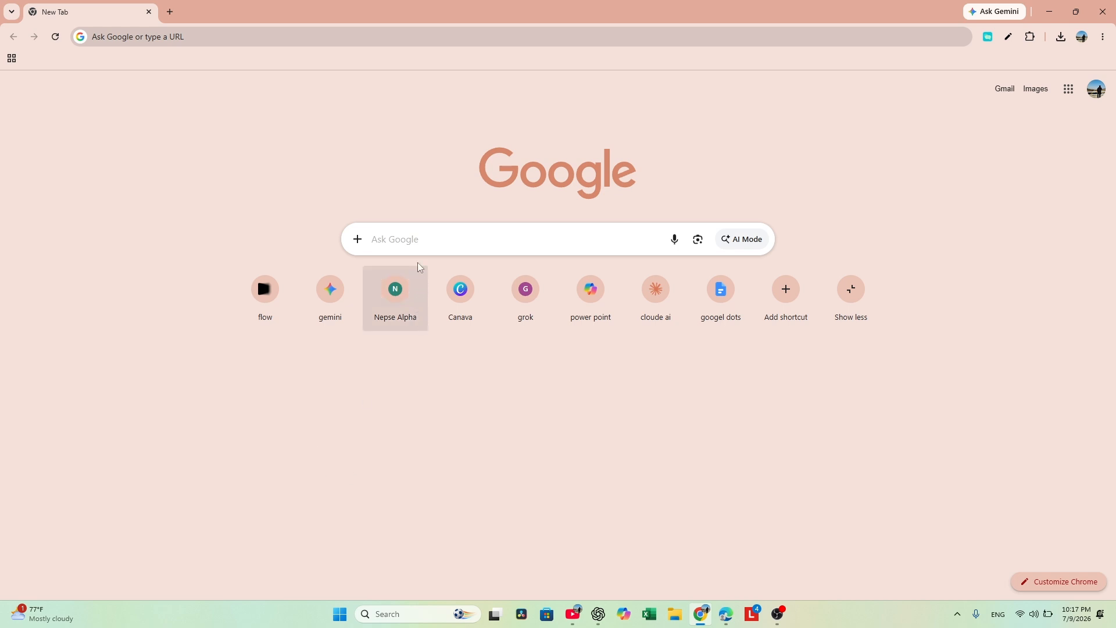
- Search Google for "nootbooklm" and launch the NotebookLM web app from its official site
click(416, 239)
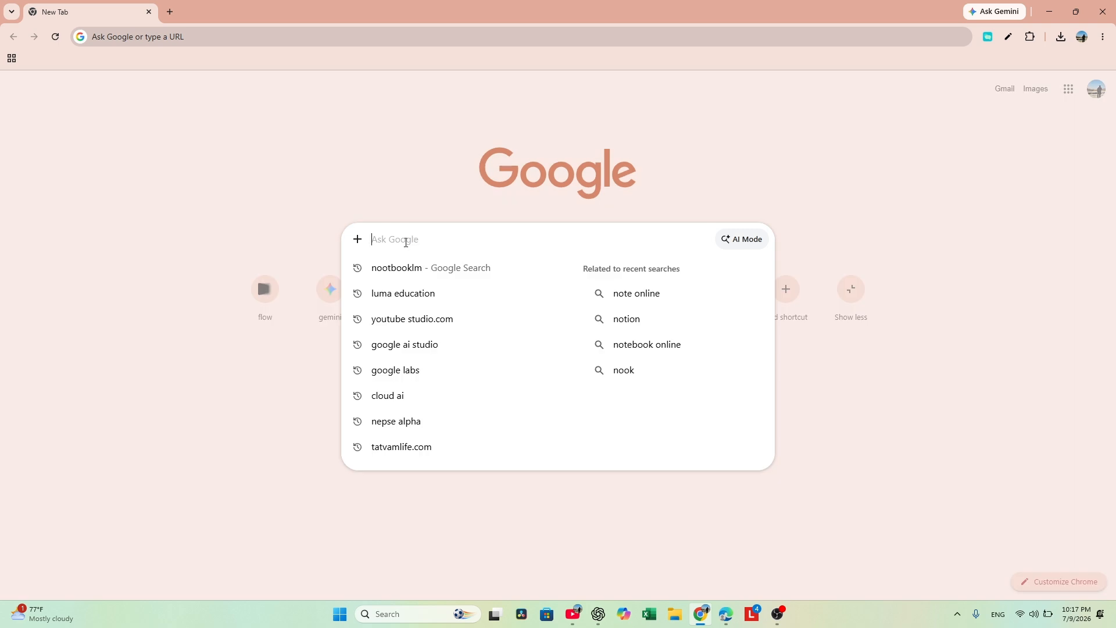
key(Down)
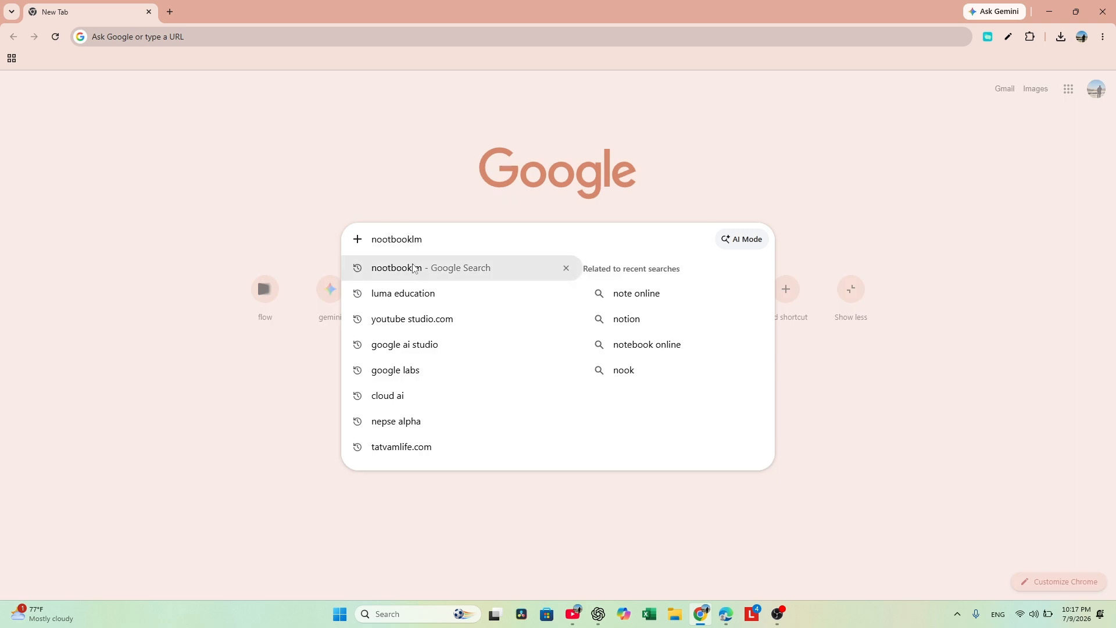
key(Return)
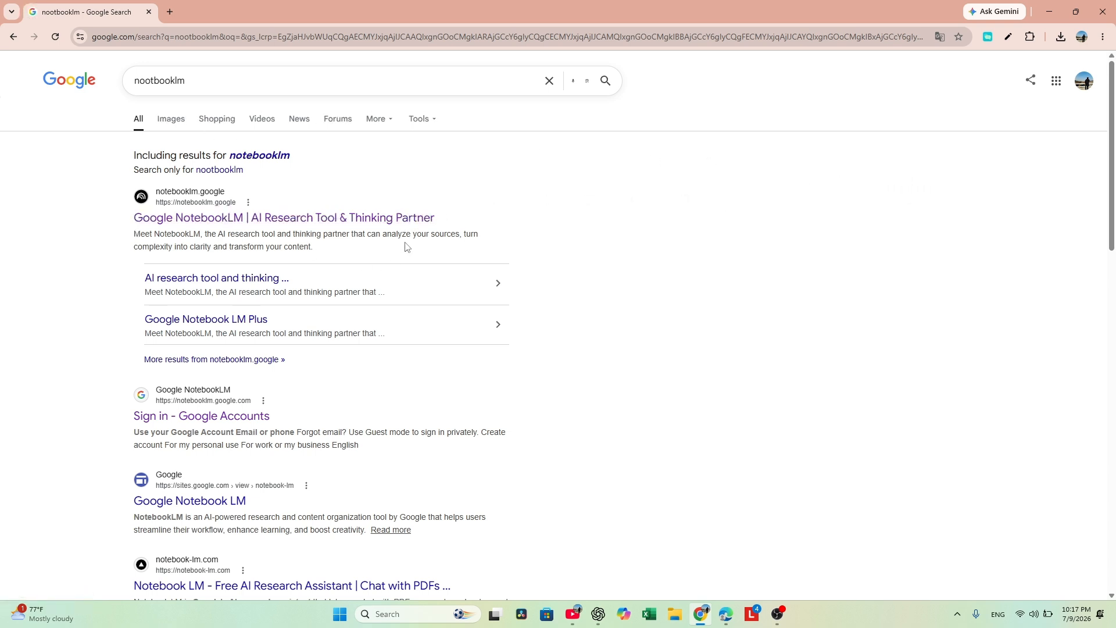
click(342, 221)
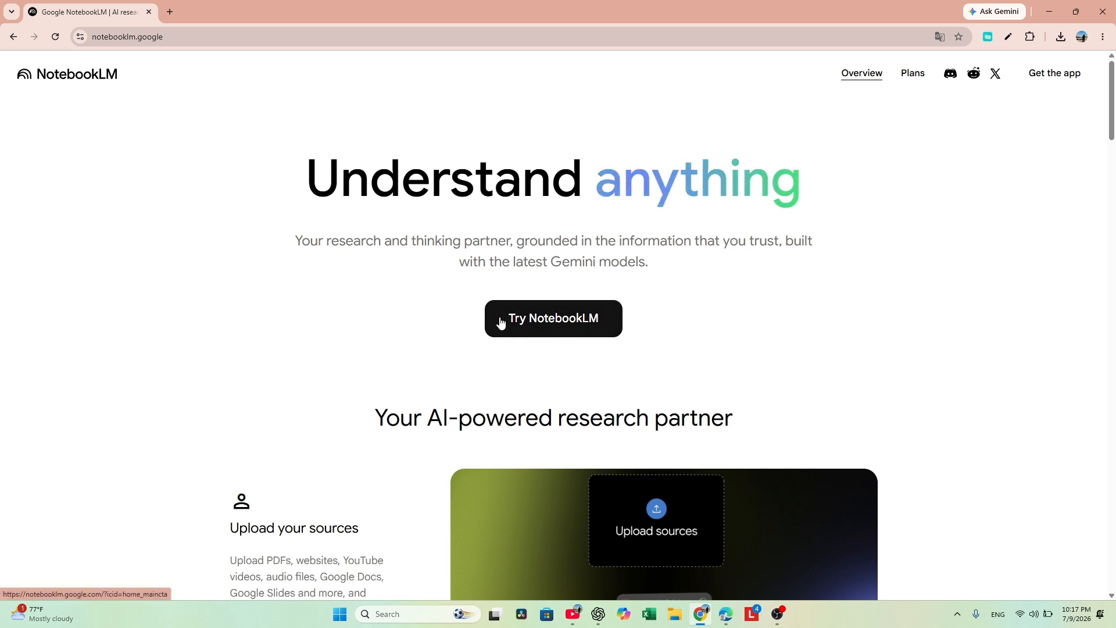
click(578, 324)
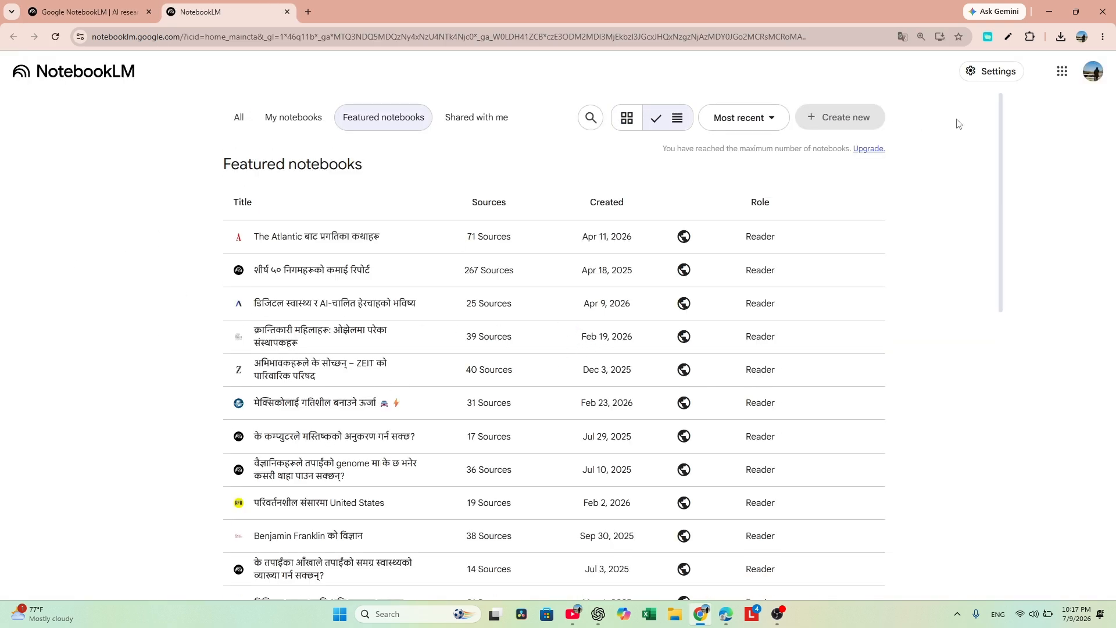
- Switch NotebookLM to the second of the additional Google accounts and create a new notebook without adding sources
click(1092, 71)
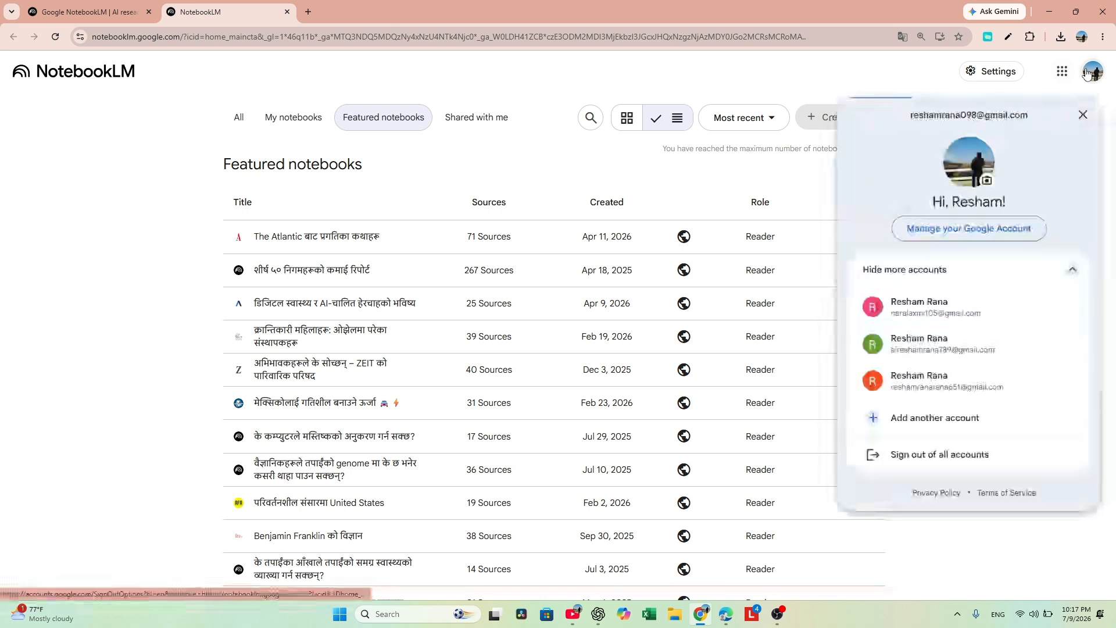
click(912, 343)
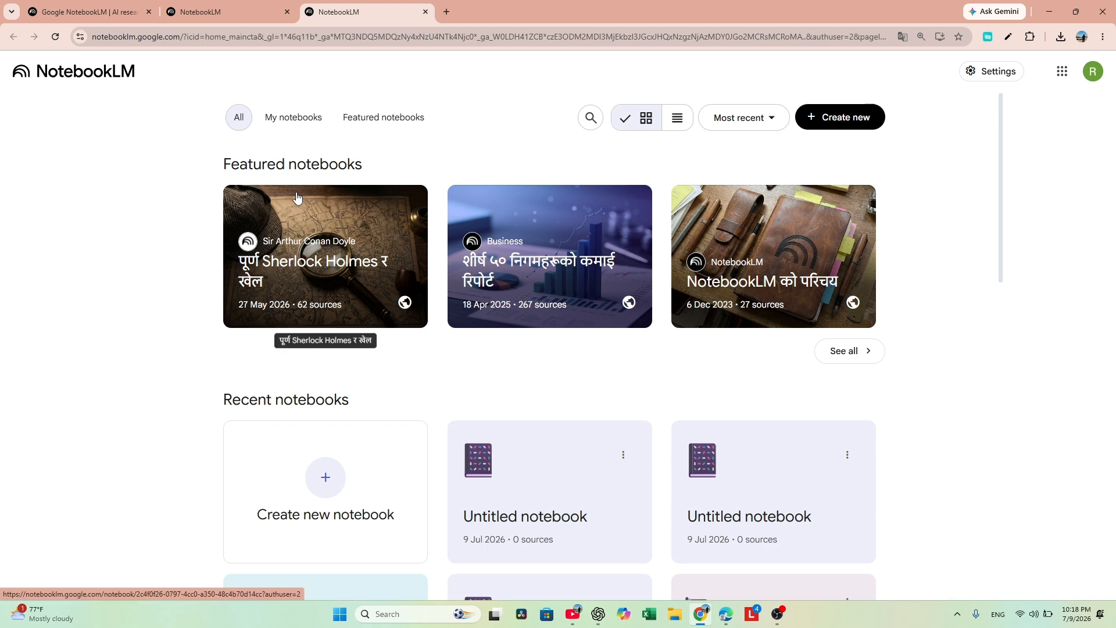
click(837, 118)
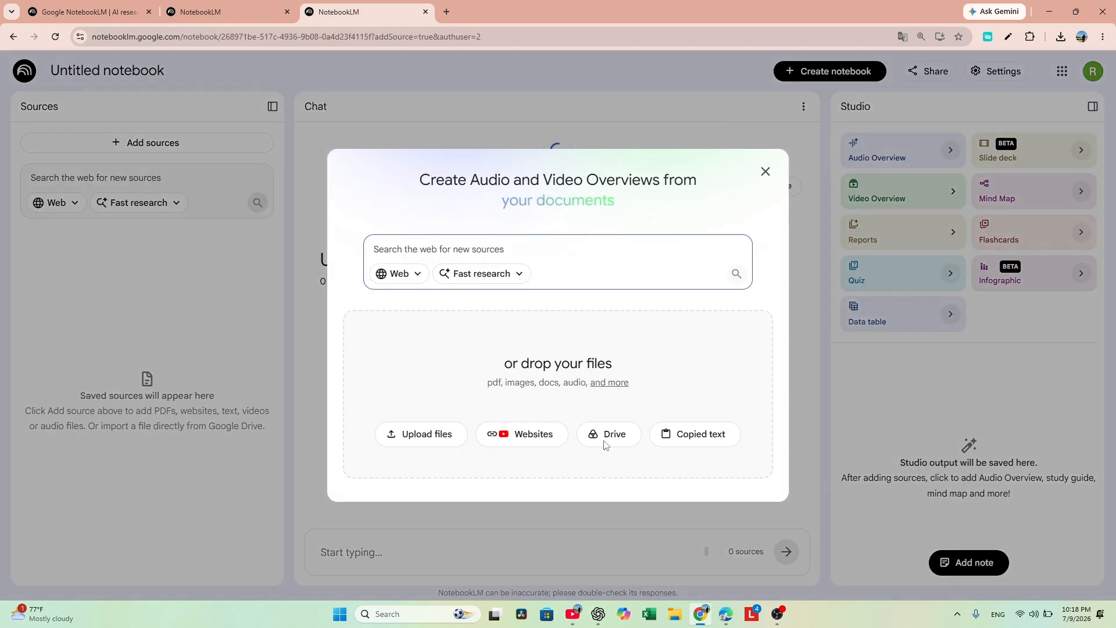
click(765, 171)
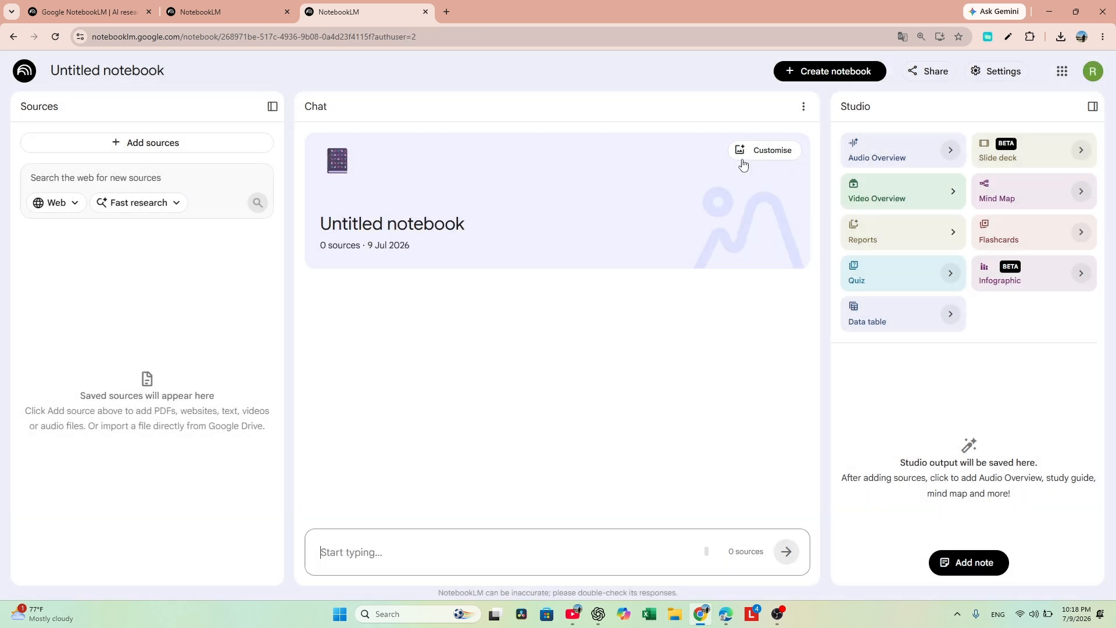
- Set the NotebookLM output language to नेपाली and save the setting
click(999, 72)
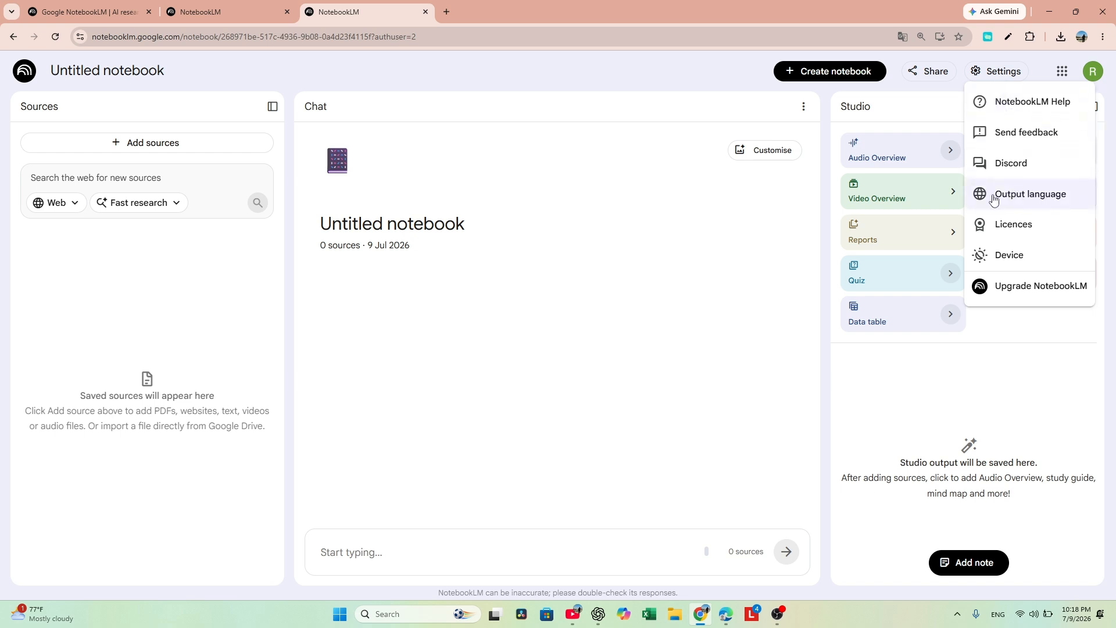
click(1042, 196)
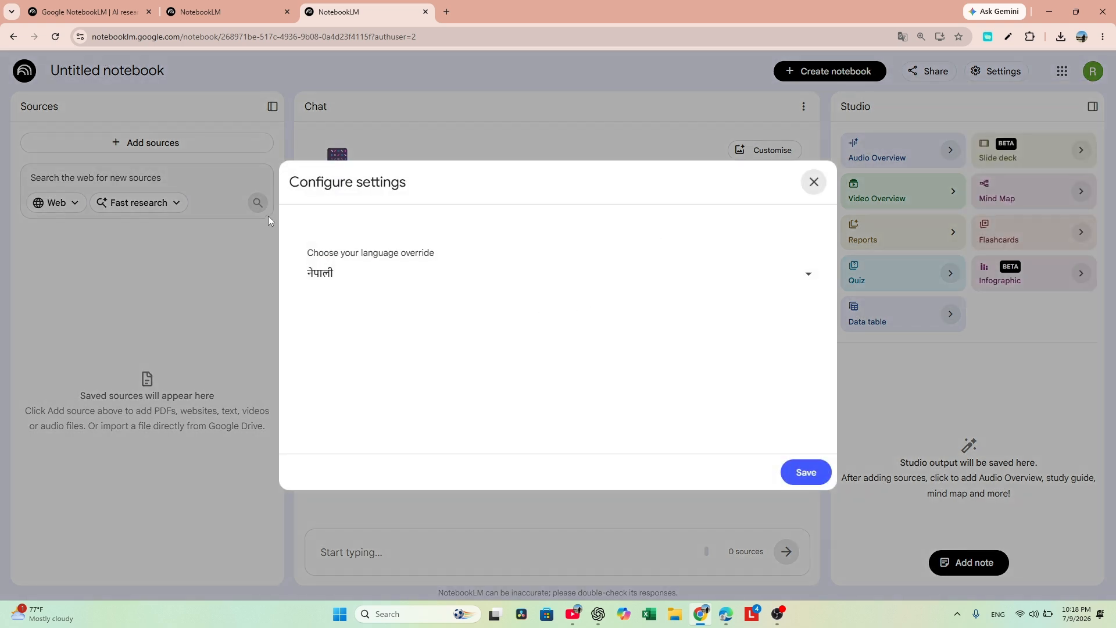
click(809, 273)
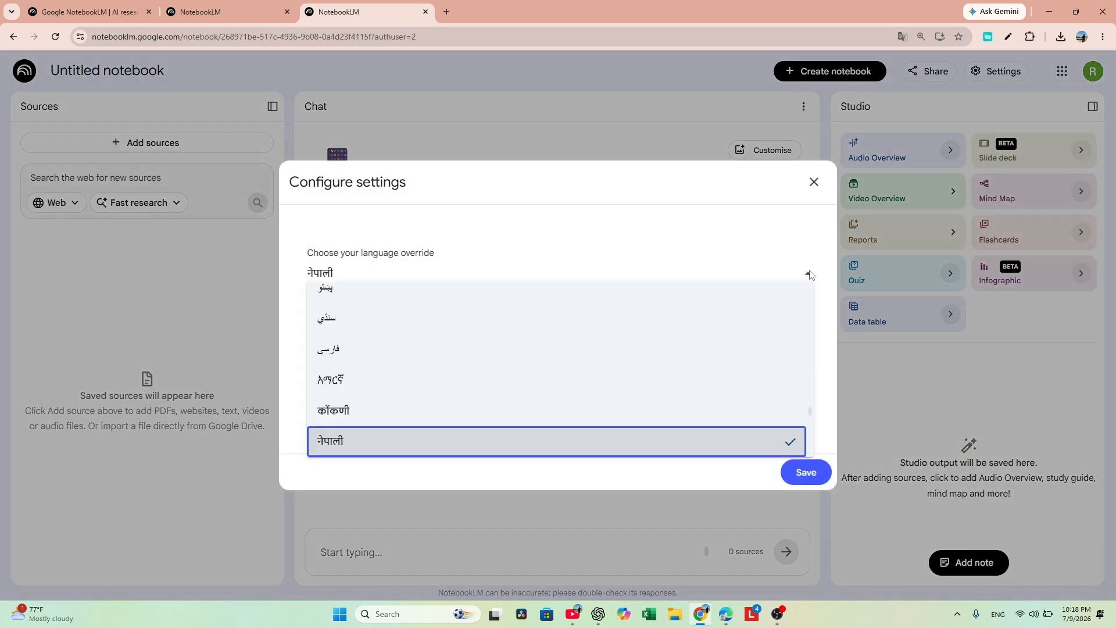
scroll(356, 366, down, 3)
scroll(347, 327, up, 7)
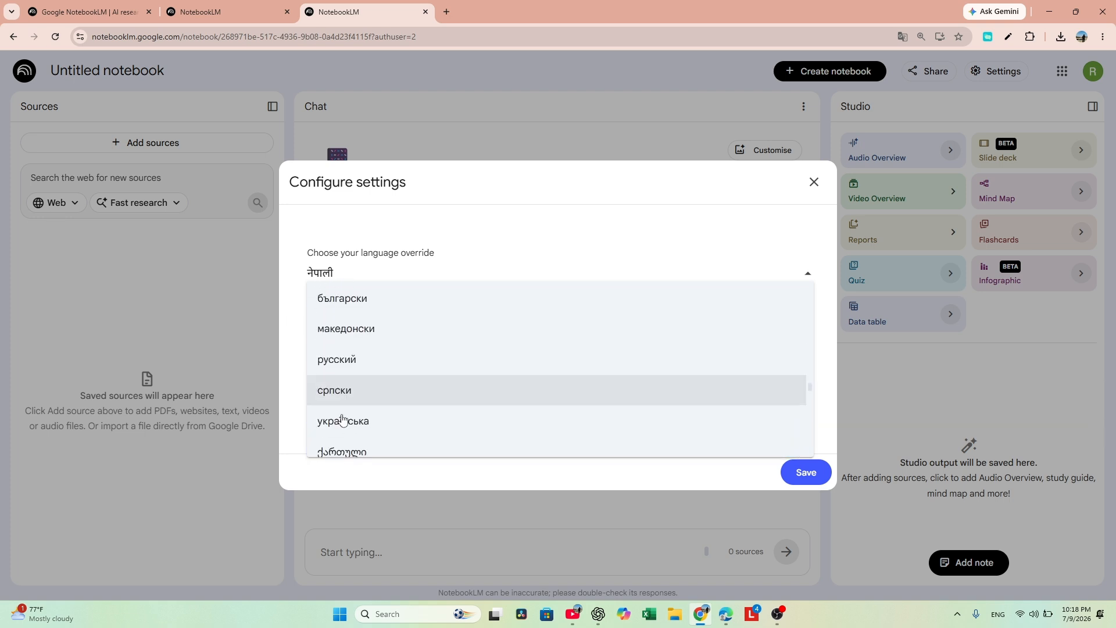
scroll(343, 424, down, 2)
scroll(343, 425, up, 8)
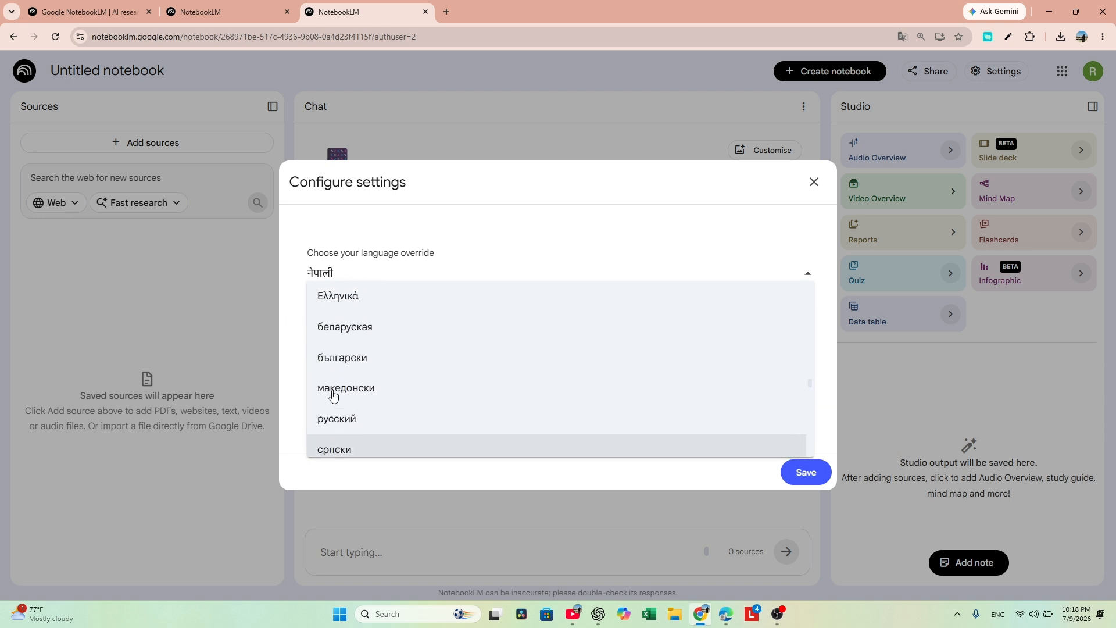
scroll(333, 394, up, 3)
scroll(333, 393, down, 10)
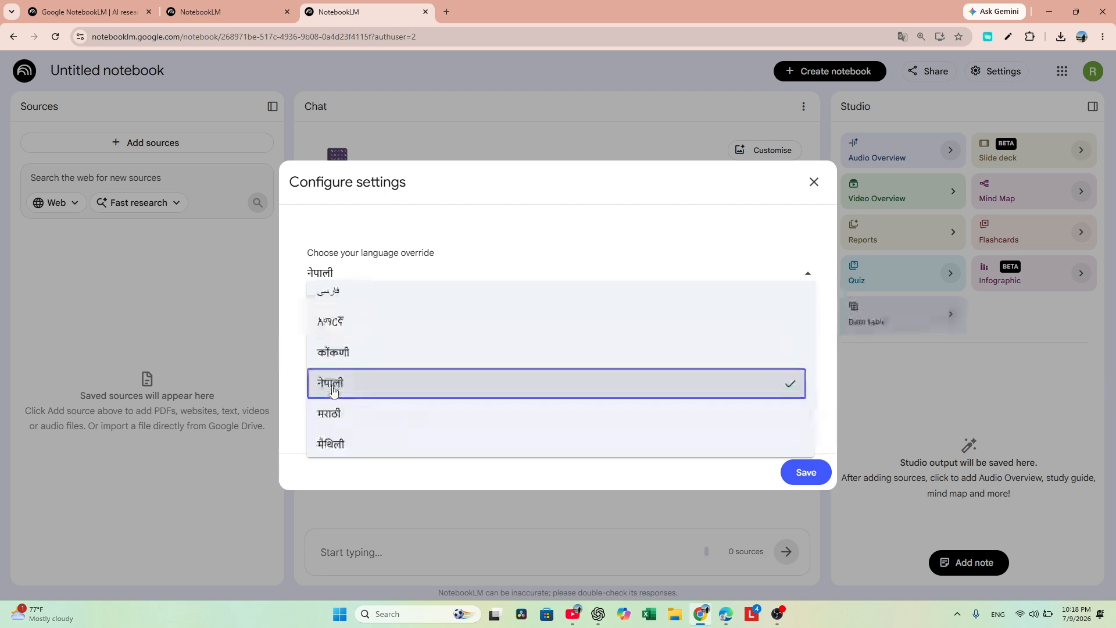
click(333, 391)
click(808, 472)
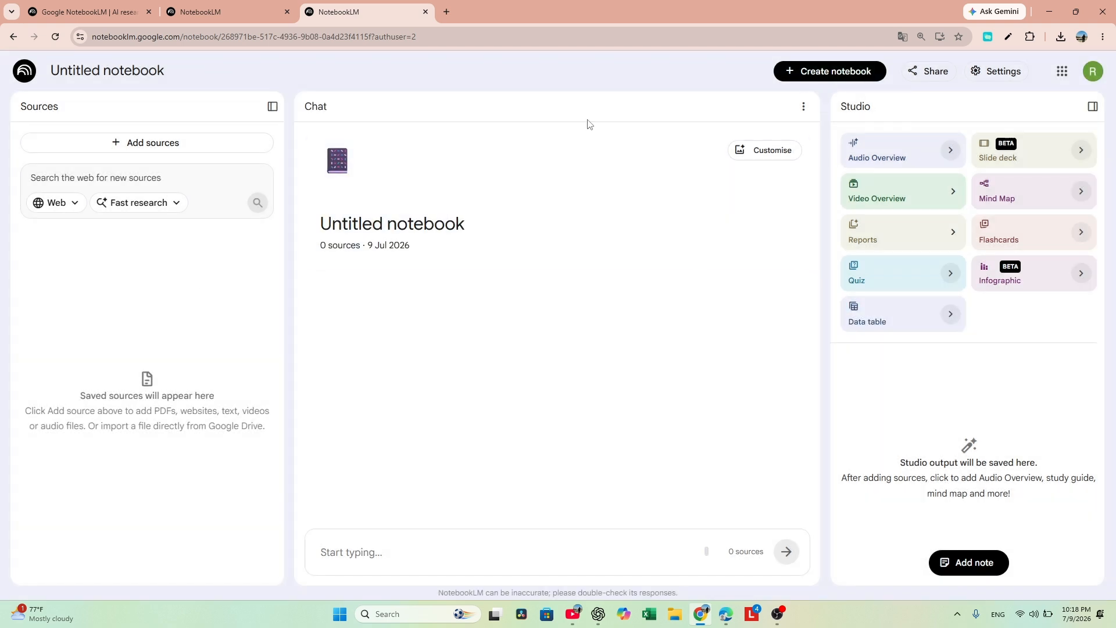
- Review the ways to add sources to the notebook, including the Fast research and Deep Research modes
click(146, 147)
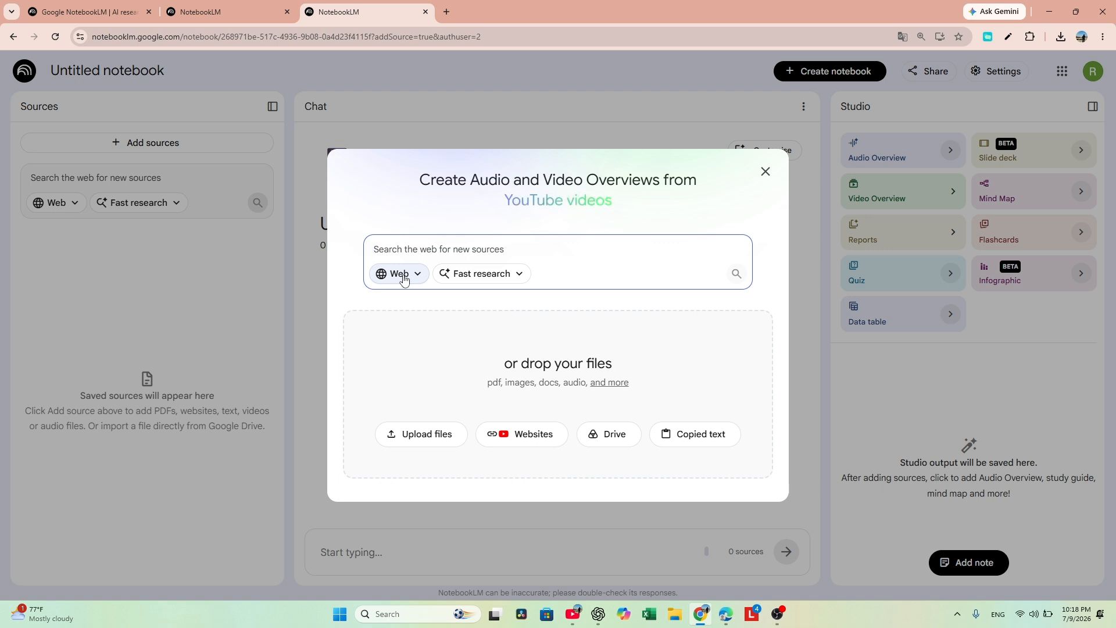
click(513, 277)
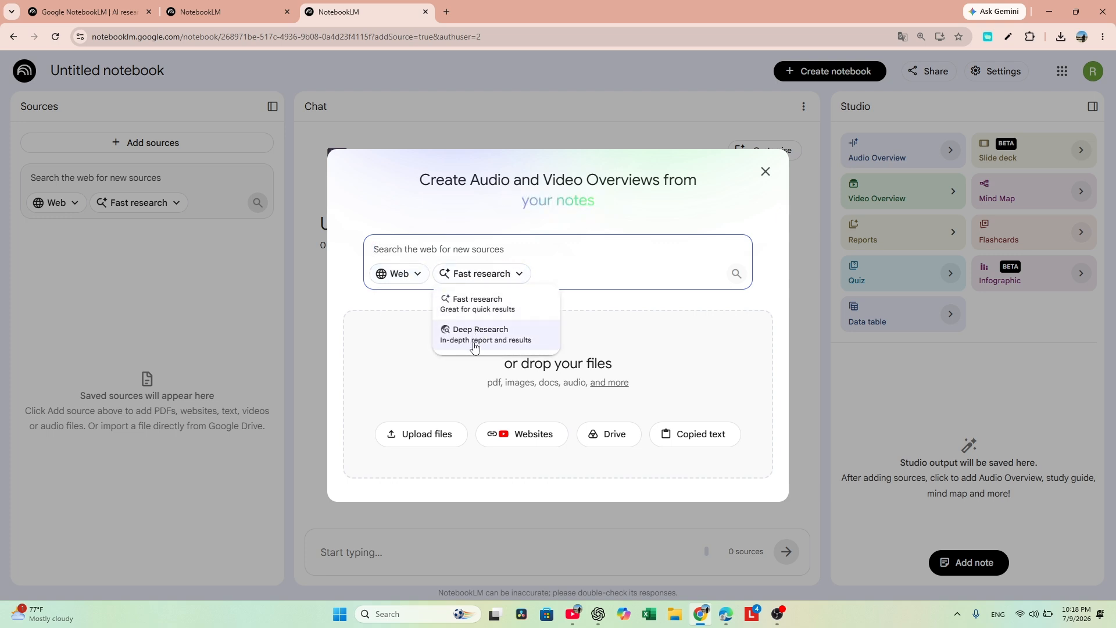
click(495, 274)
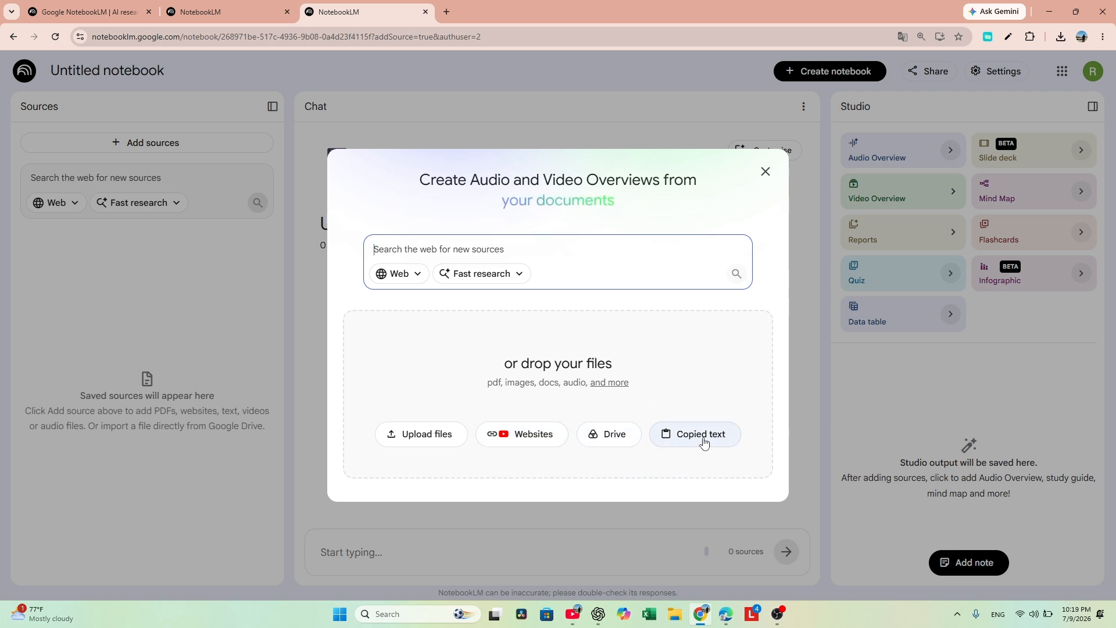
click(560, 135)
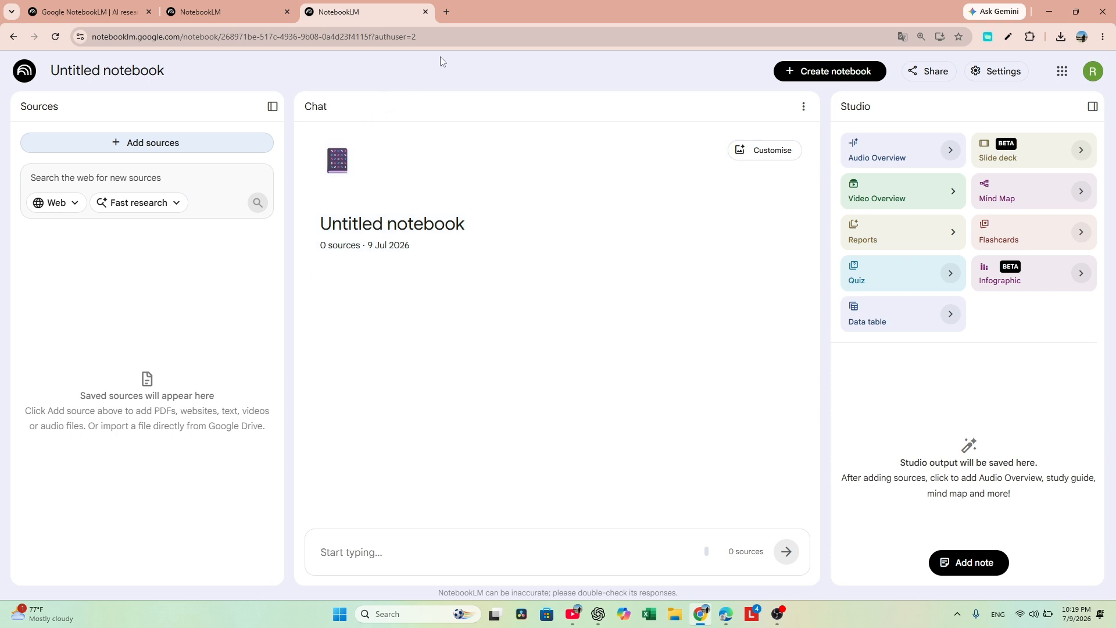
- Search Google for "luma education" in a new browser tab and open the Looma Education website
click(446, 12)
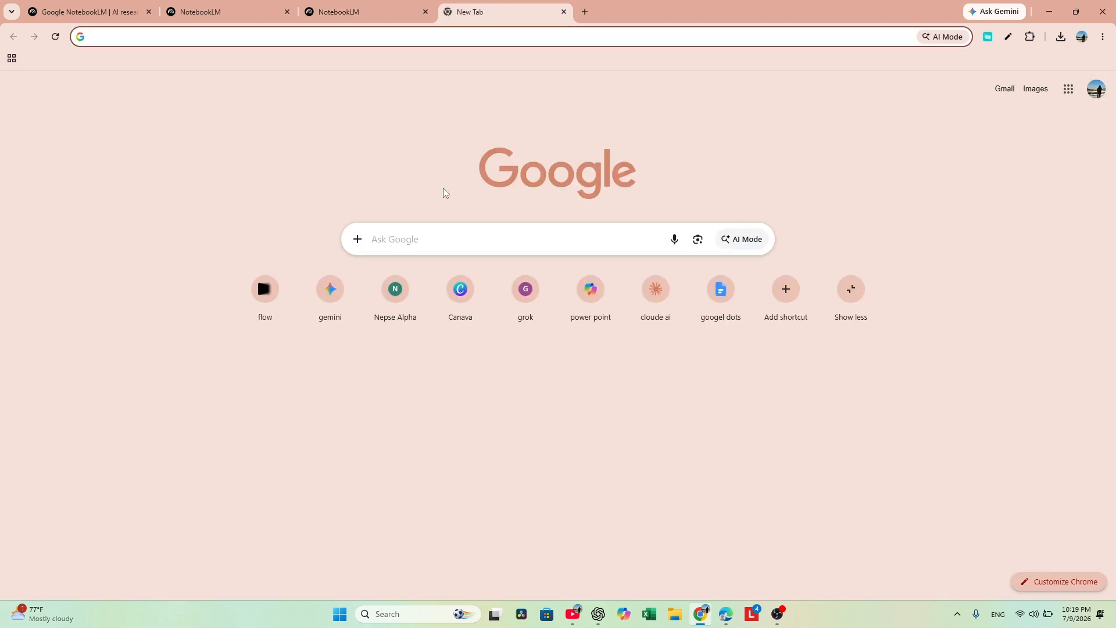
click(435, 239)
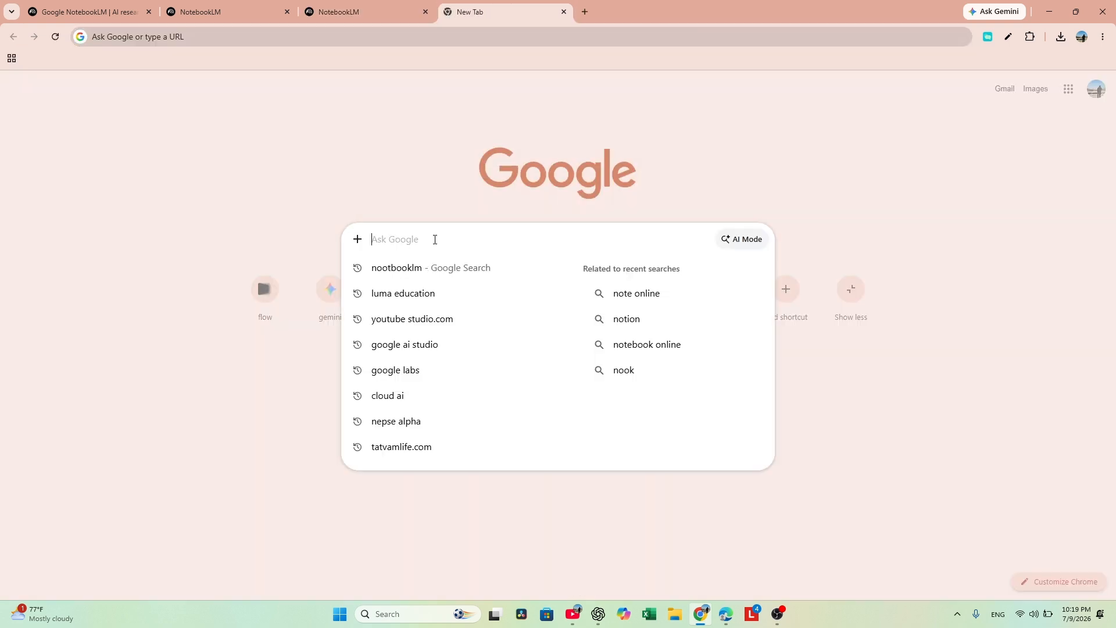
click(389, 294)
scroll(155, 169, down, 1)
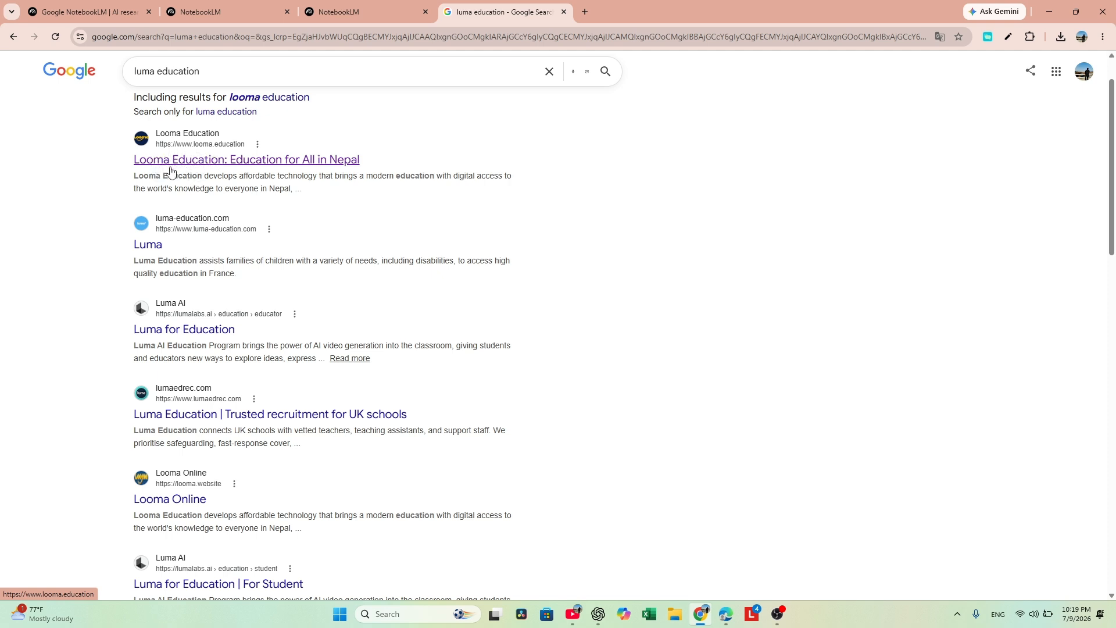
click(303, 165)
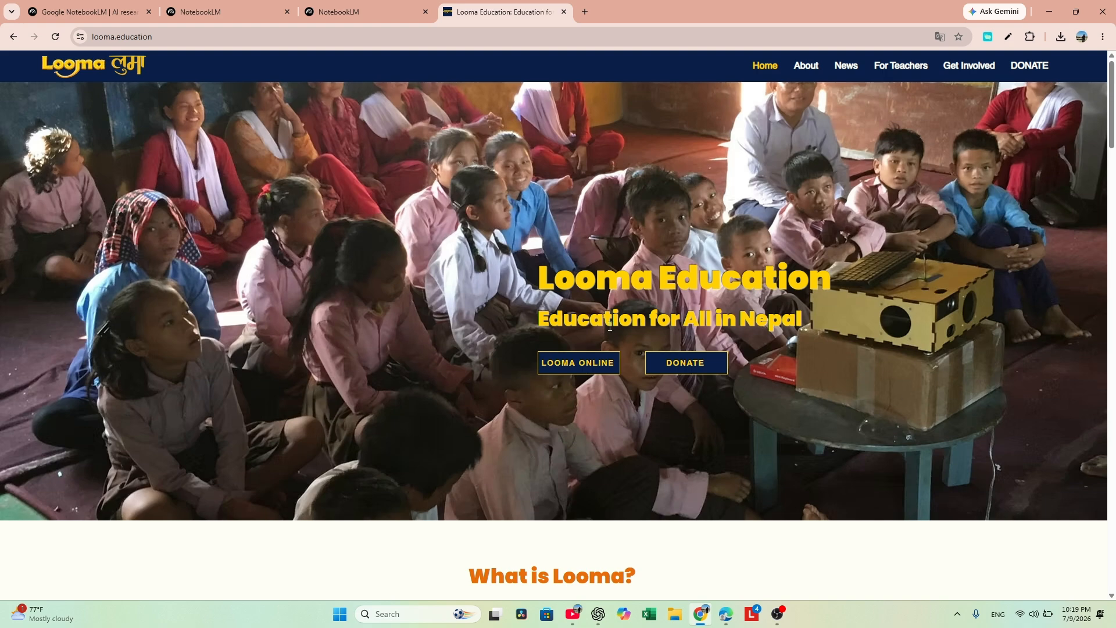
- Go to Looma Online and open the Grade 9 social studies textbook (सामाजिक अध्ययन)
click(583, 366)
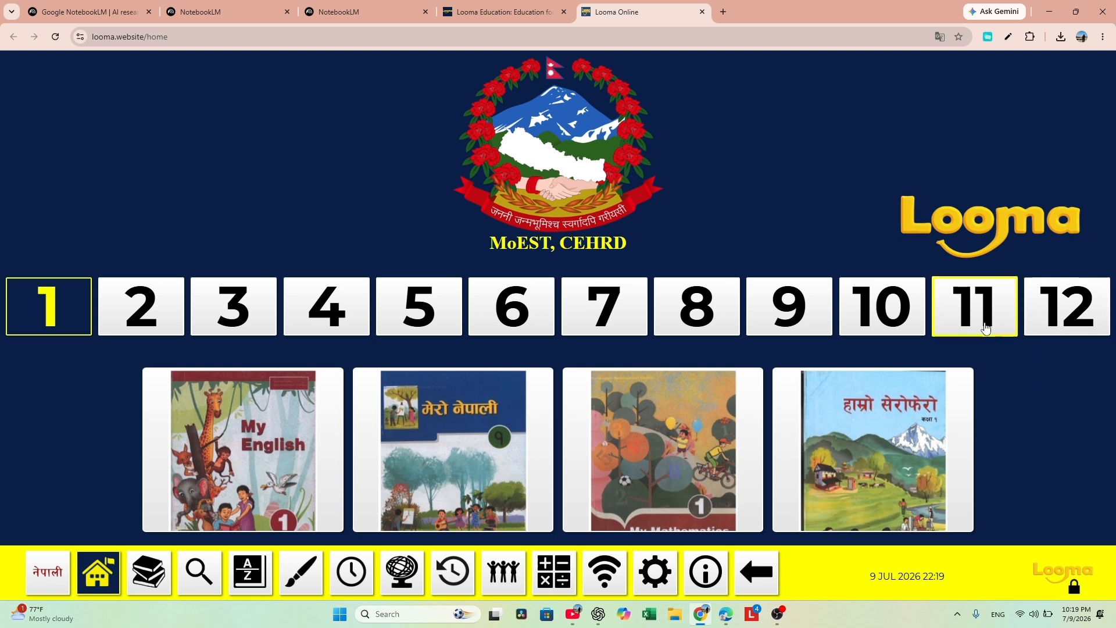
click(797, 319)
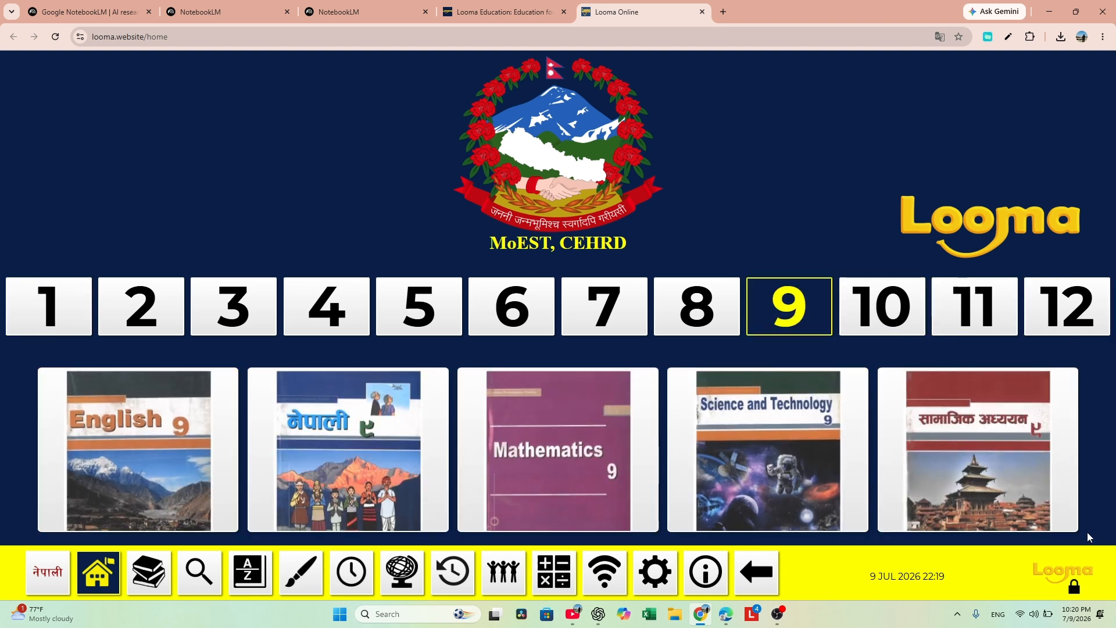
click(979, 469)
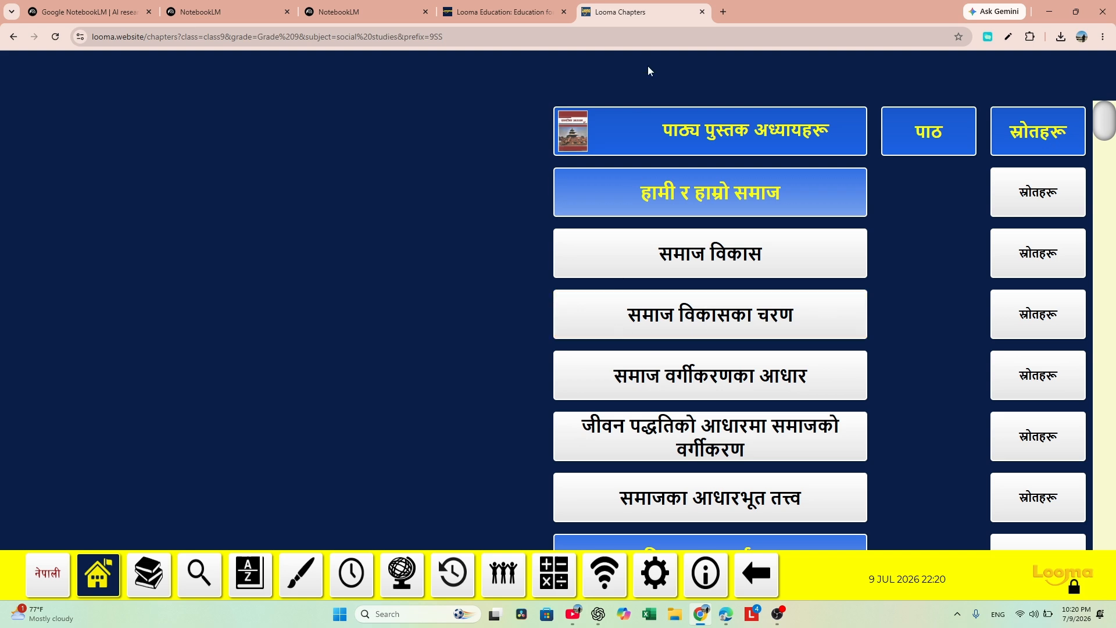
- Open the textbook chapter नेपाली चित्रकला and look through its pages
scroll(721, 348, down, 15)
scroll(721, 393, up, 6)
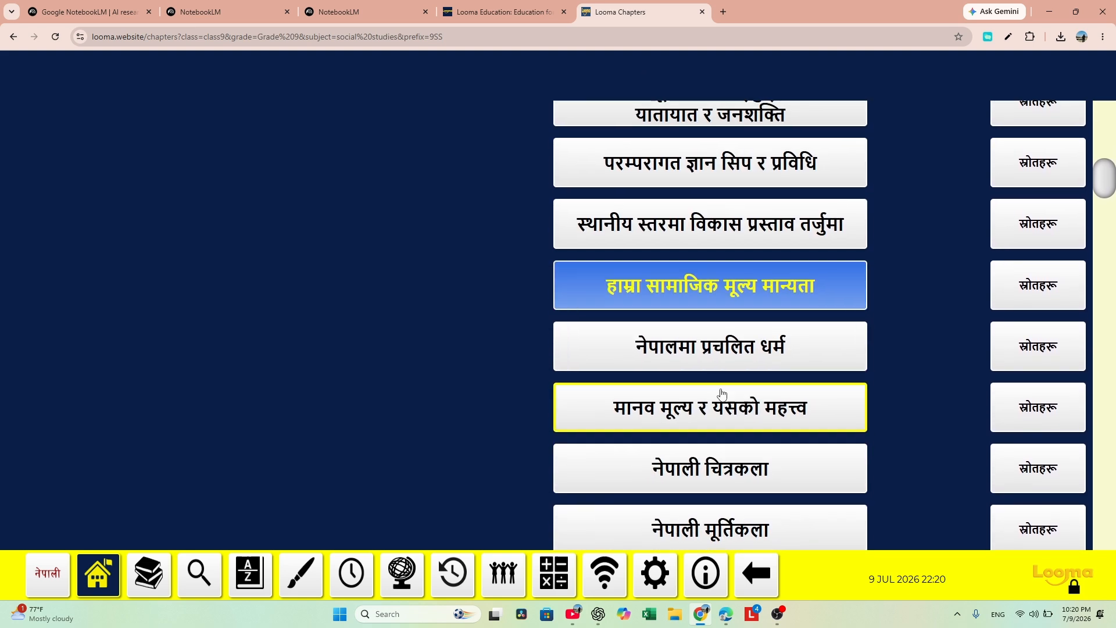
scroll(721, 393, up, 7)
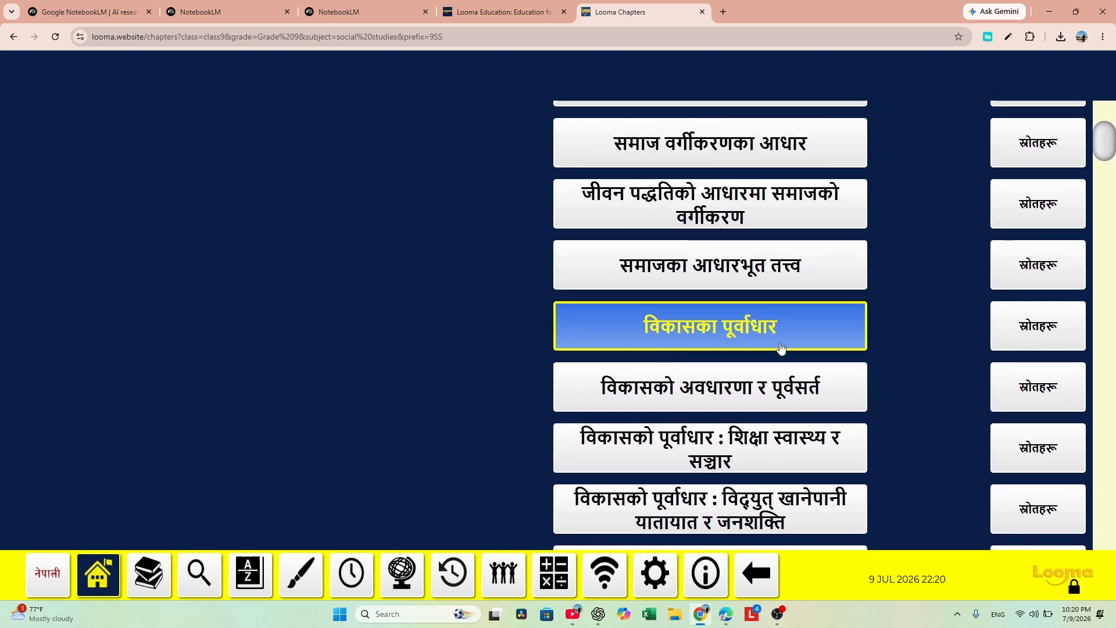
scroll(781, 347, down, 8)
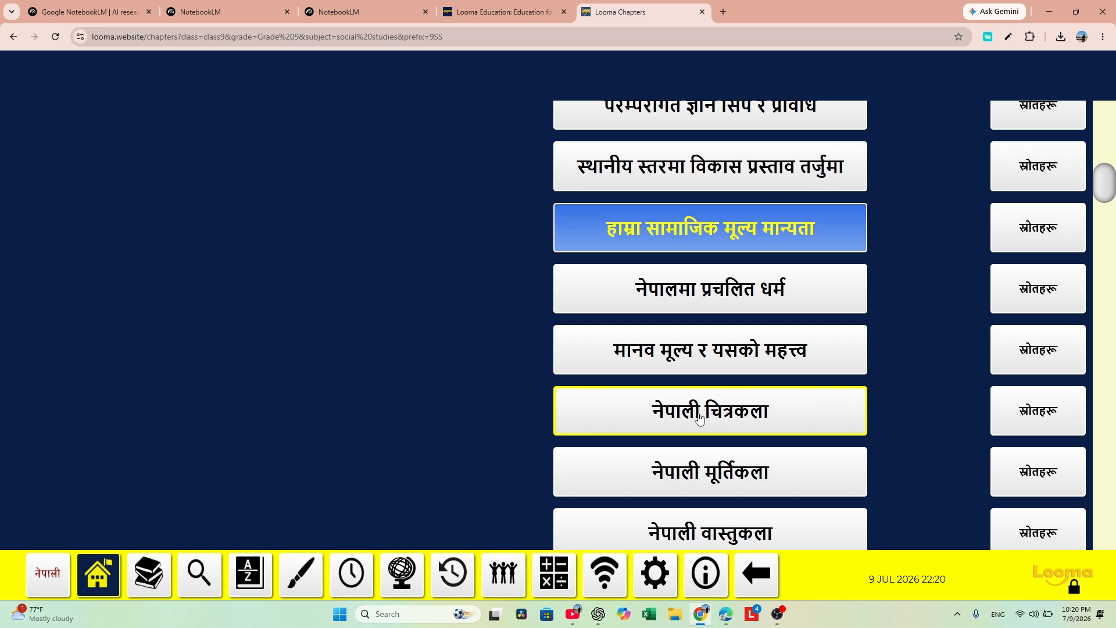
click(759, 422)
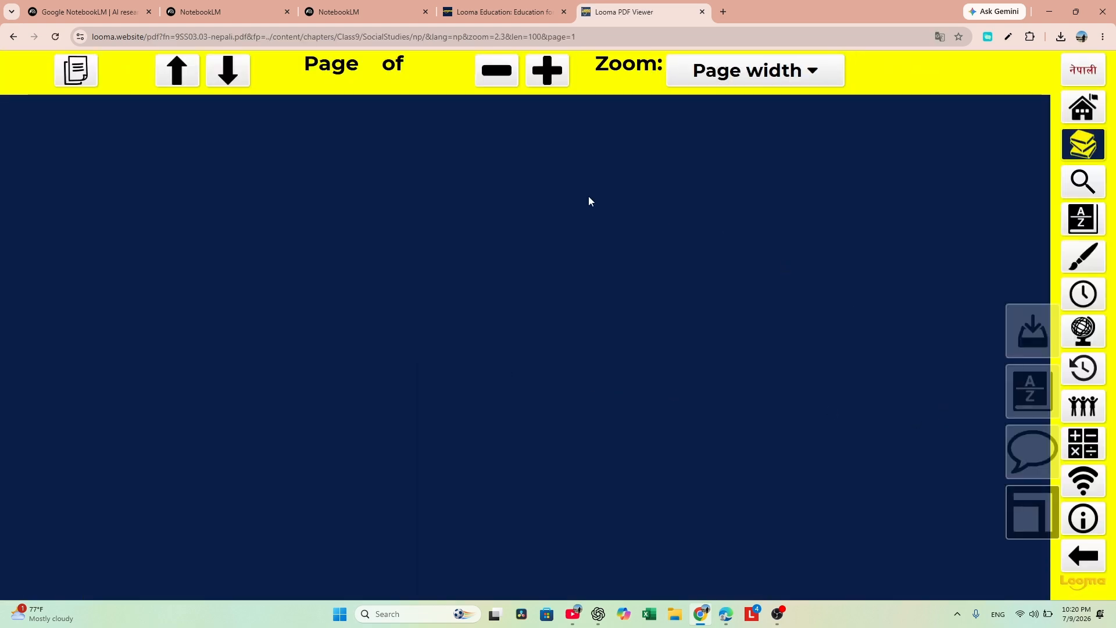
scroll(583, 312, down, 15)
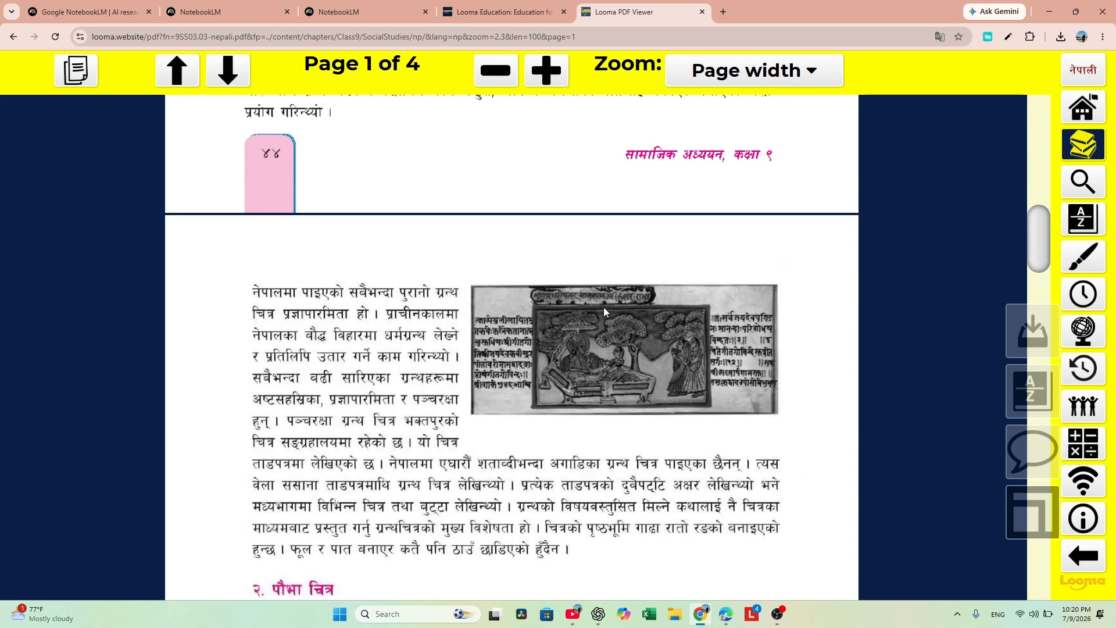
scroll(582, 314, up, 12)
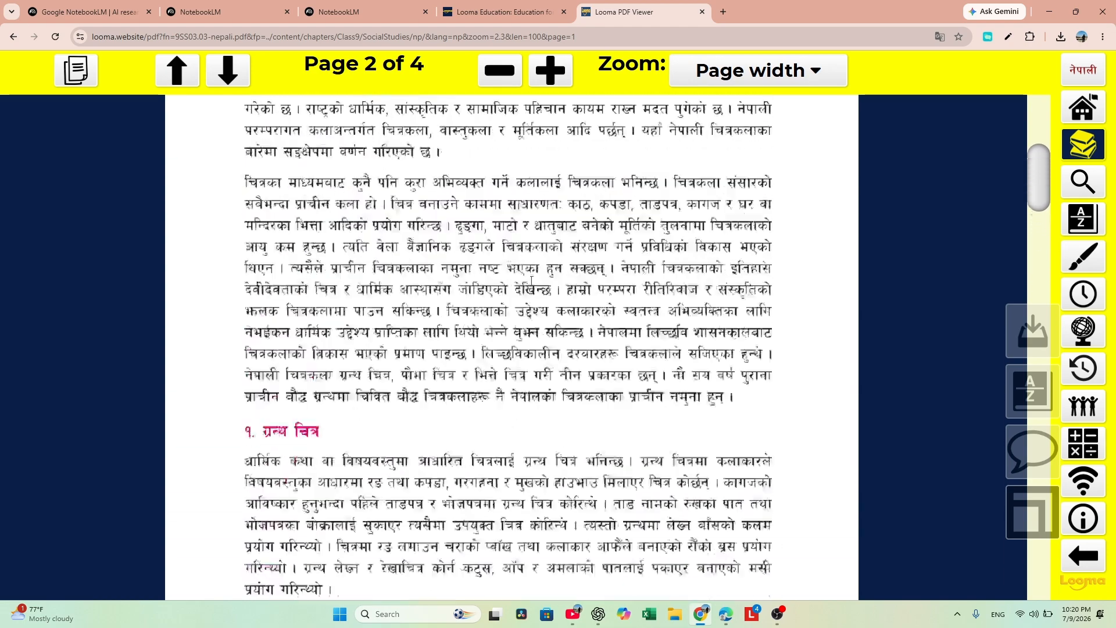
scroll(529, 238, down, 7)
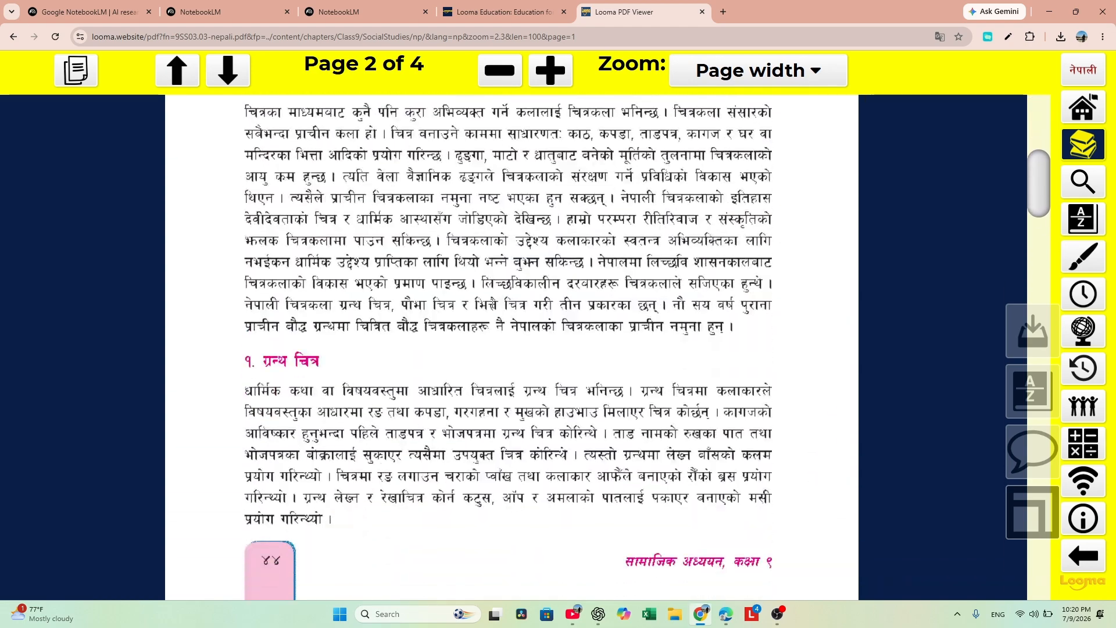
scroll(99, 202, up, 7)
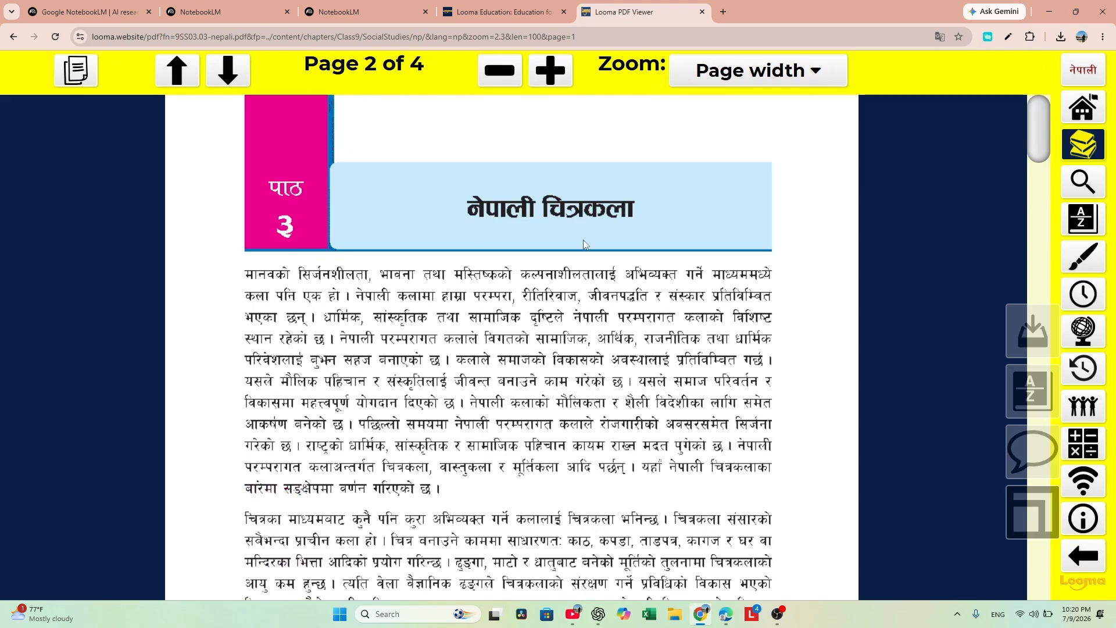
- Skim the rest of the नेपाली चित्रकला chapter, download it as a PDF and check the recent downloads
scroll(663, 232, down, 5)
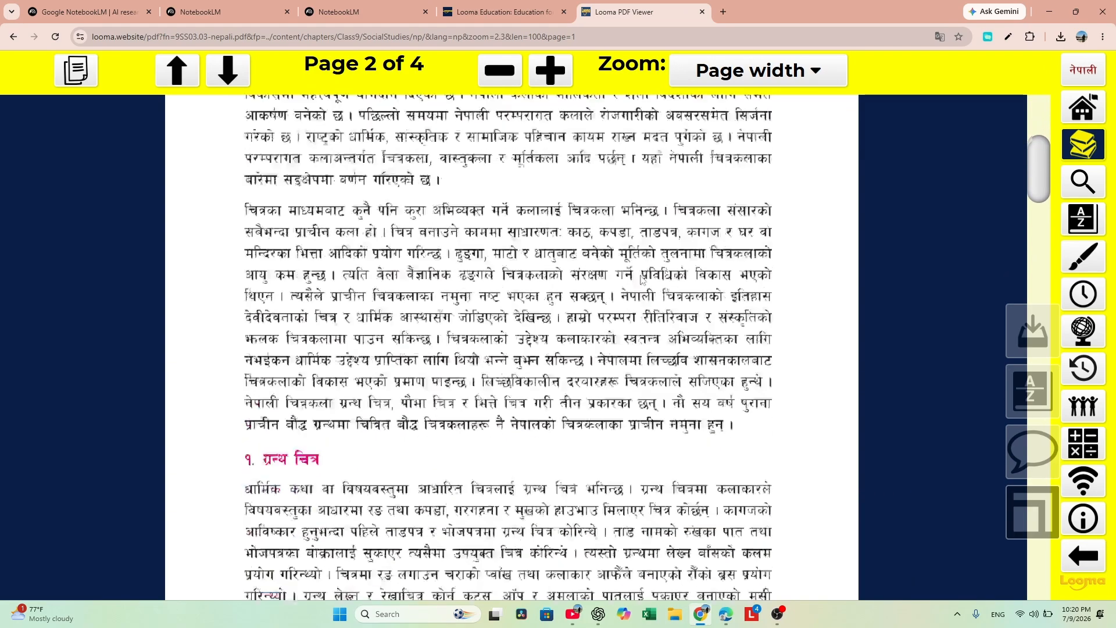
scroll(641, 280, down, 20)
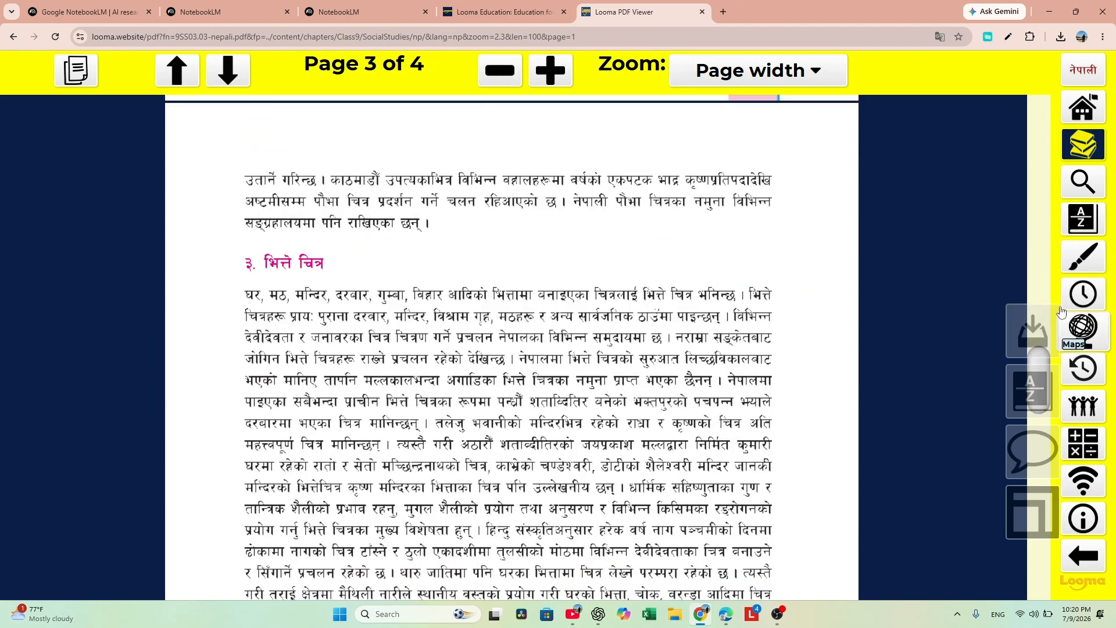
click(1027, 340)
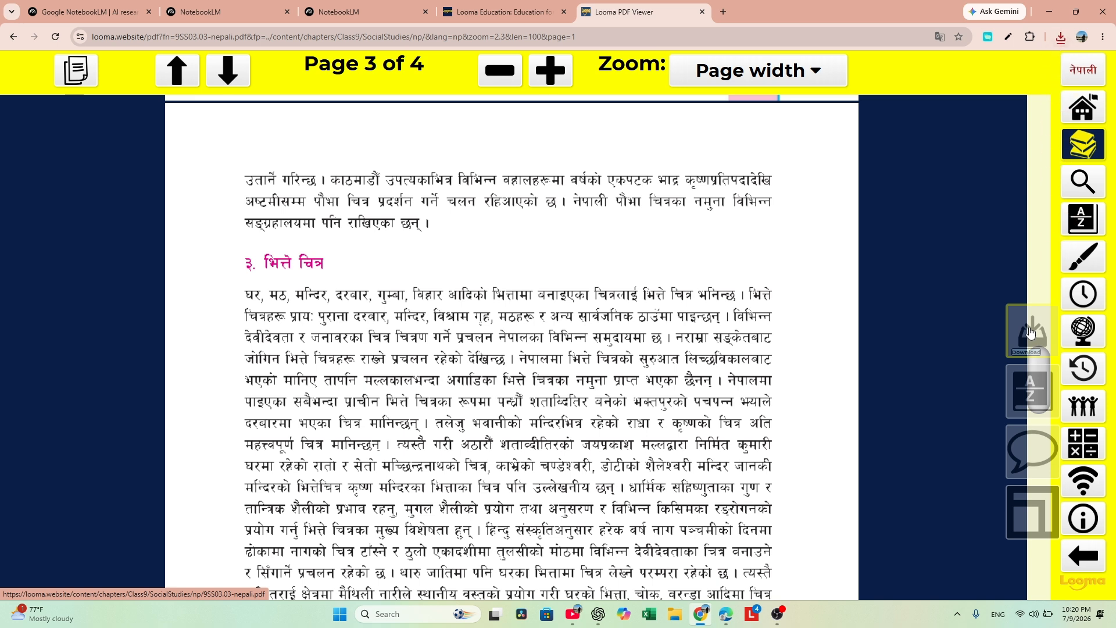
click(1059, 40)
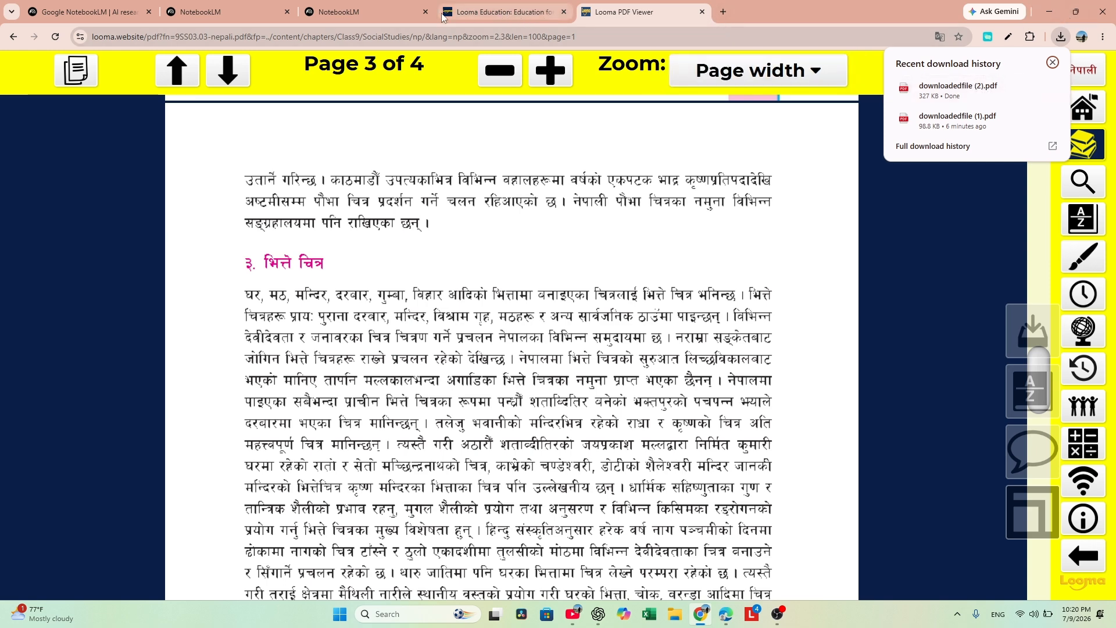
- Return to the untitled NotebookLM notebook and upload downloadedfile (2).pdf from the Downloads folder as a source
click(357, 17)
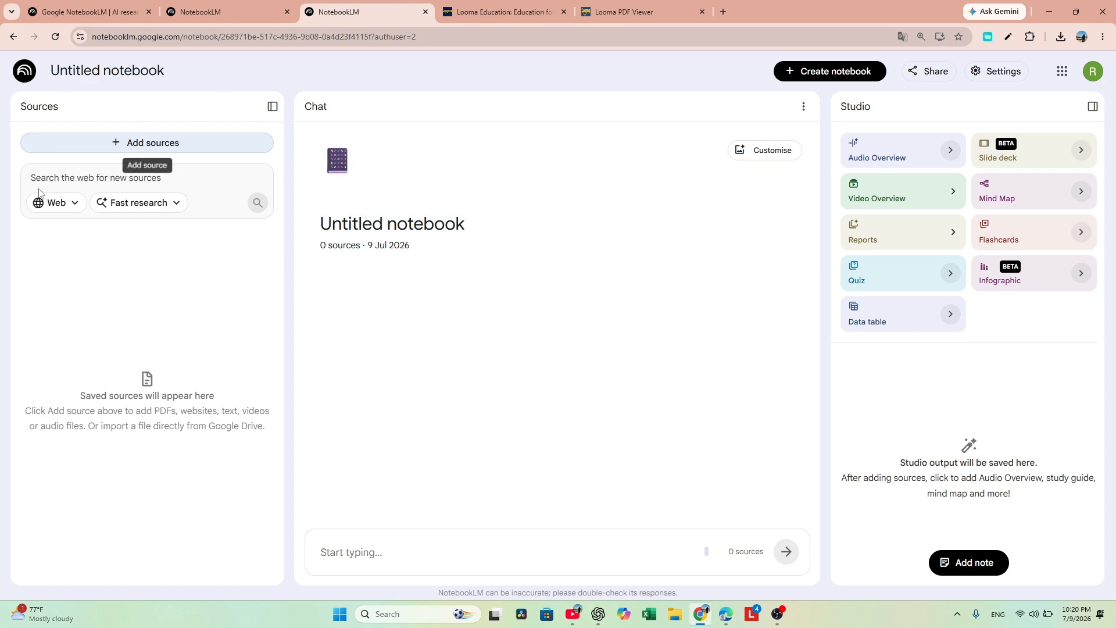
click(133, 146)
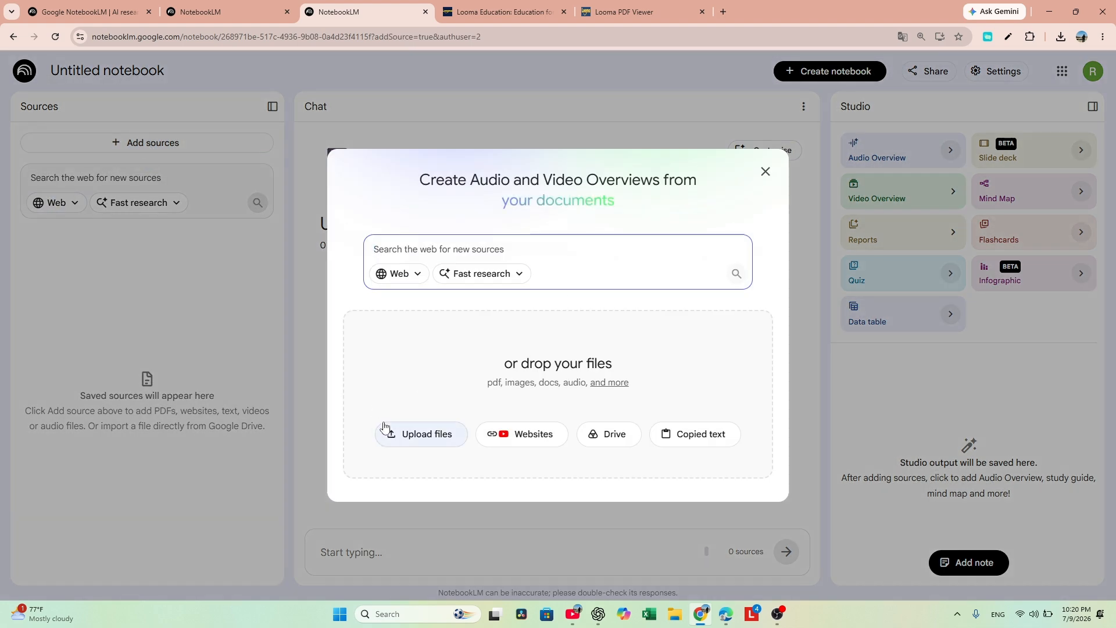
click(423, 436)
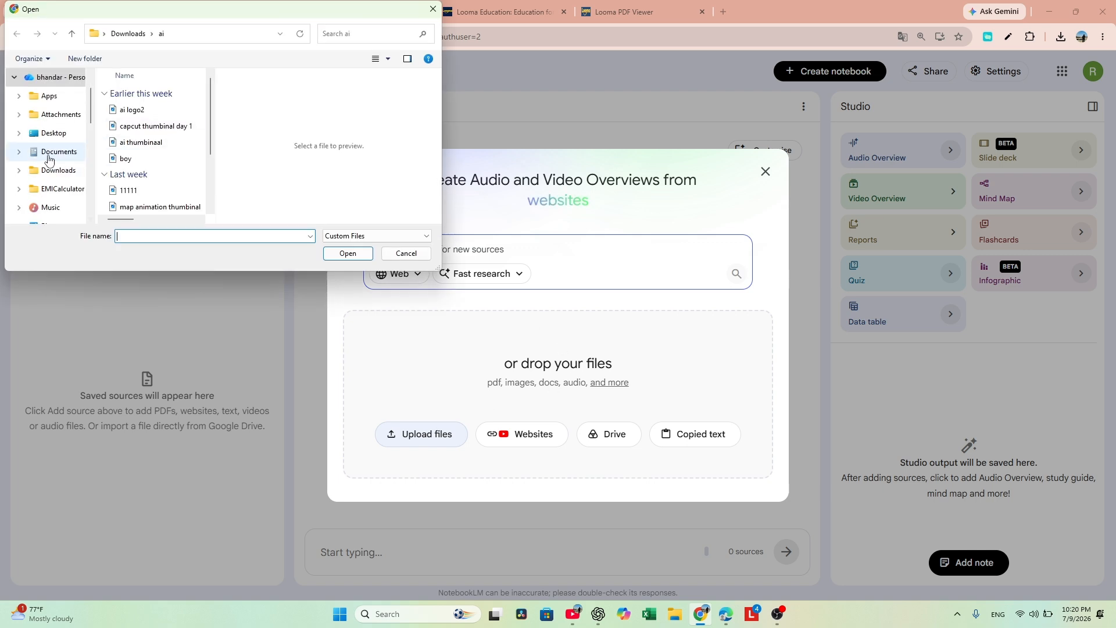
scroll(50, 154, up, 5)
click(58, 138)
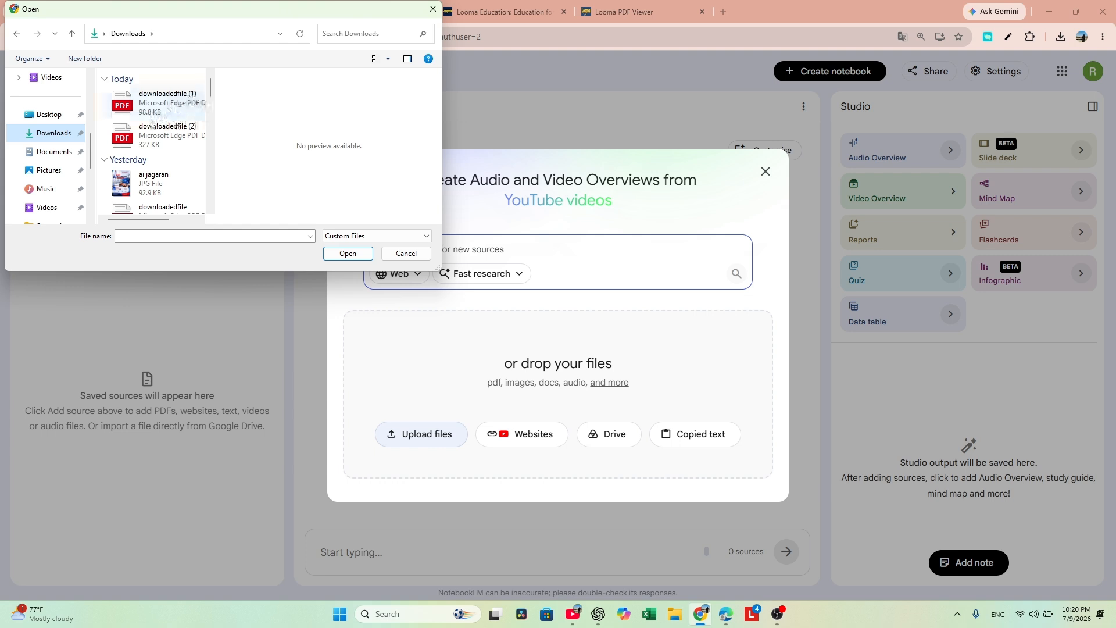
click(189, 135)
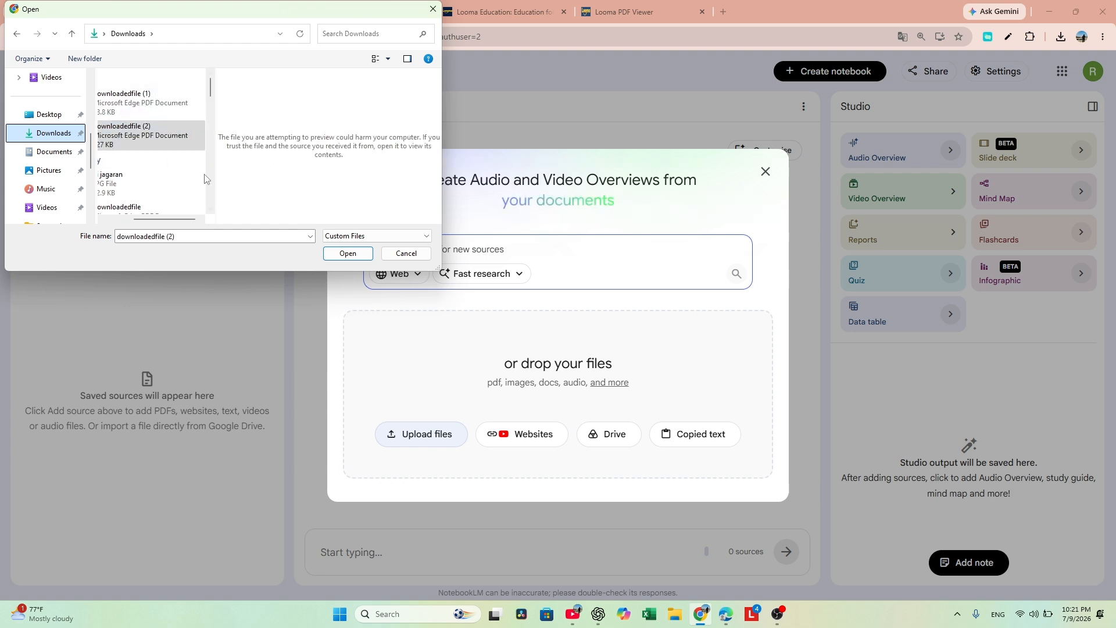
click(352, 254)
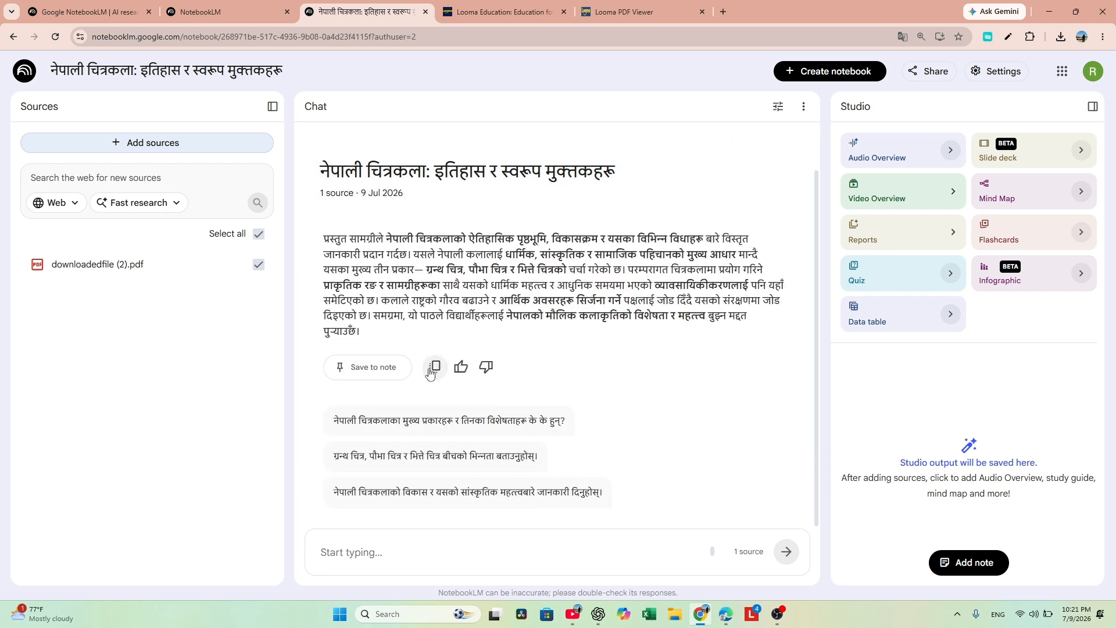
- Read the source summary, ask the suggested question about the main types of Nepali painting and their features, and look over the answer
scroll(672, 356, up, 1)
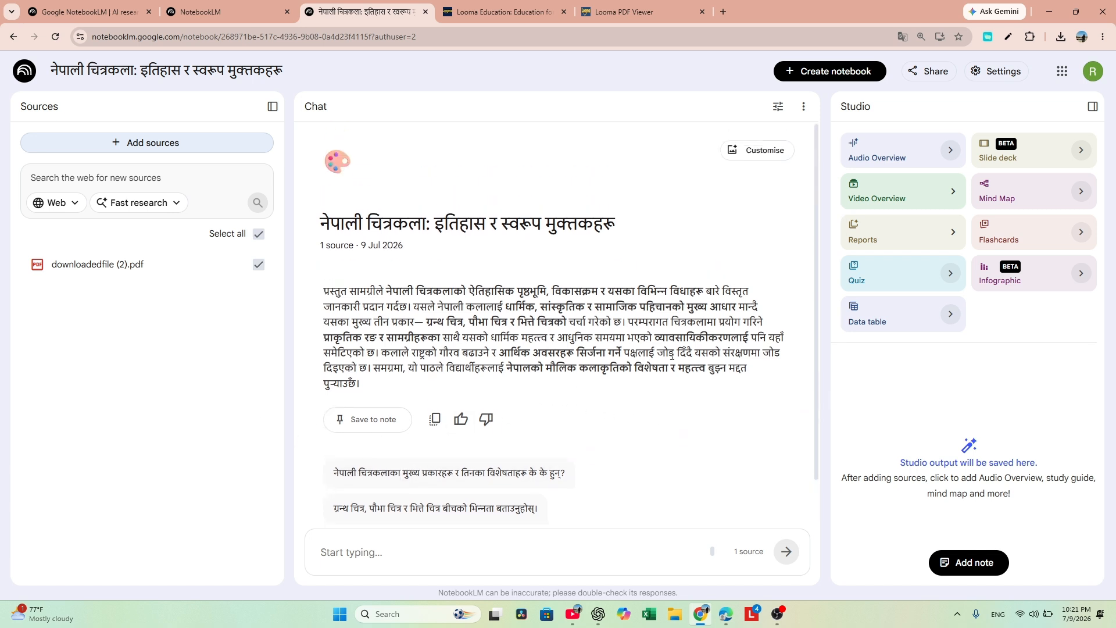
scroll(442, 421, down, 1)
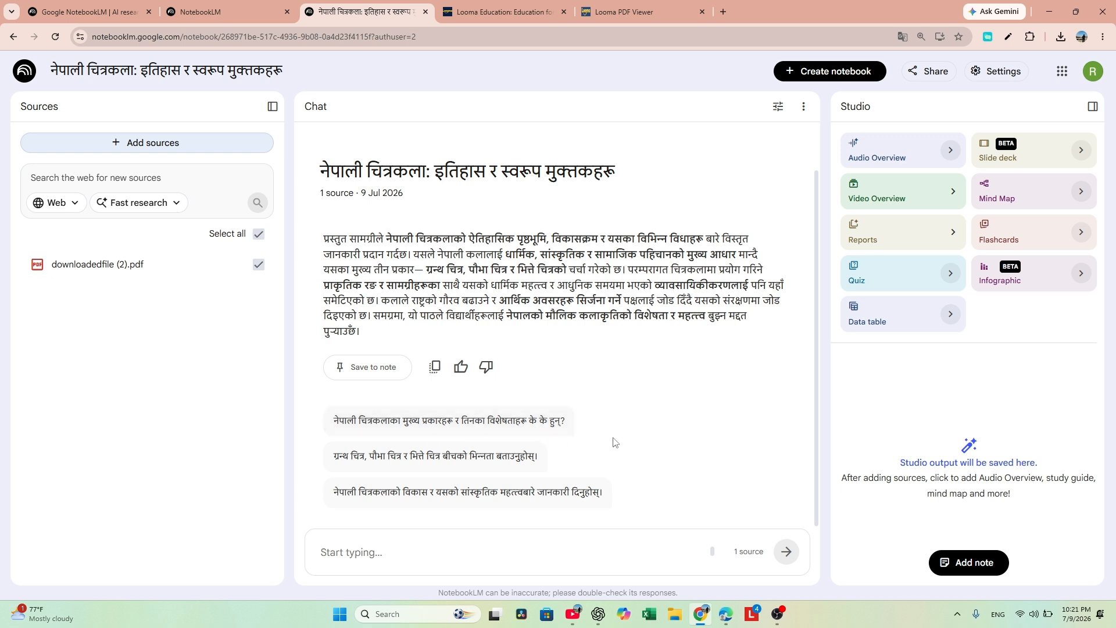
click(512, 422)
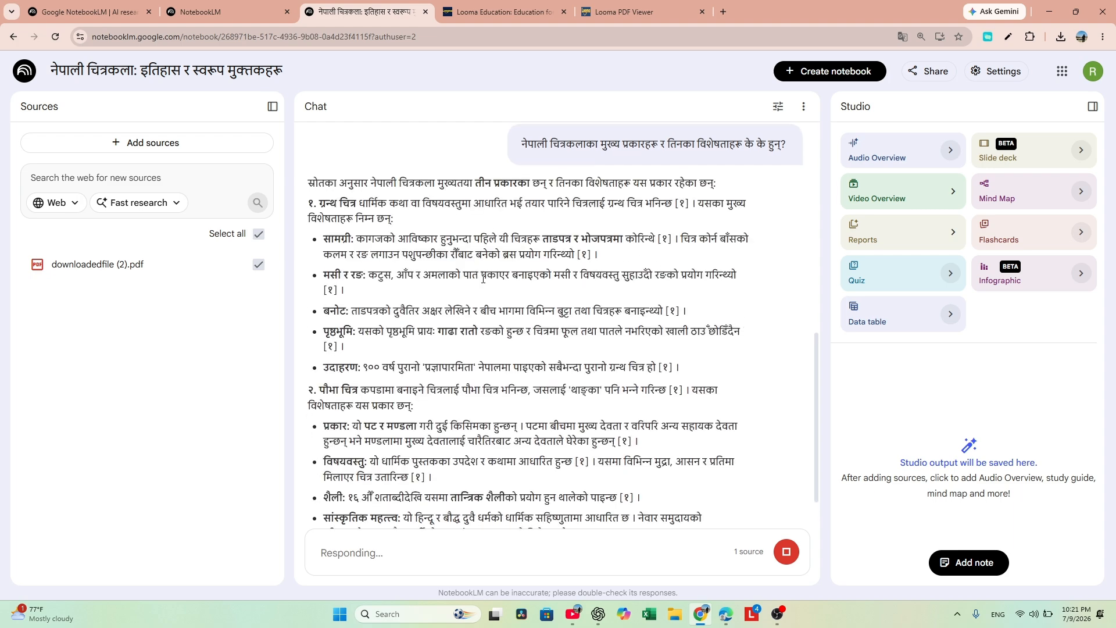
scroll(405, 333, up, 5)
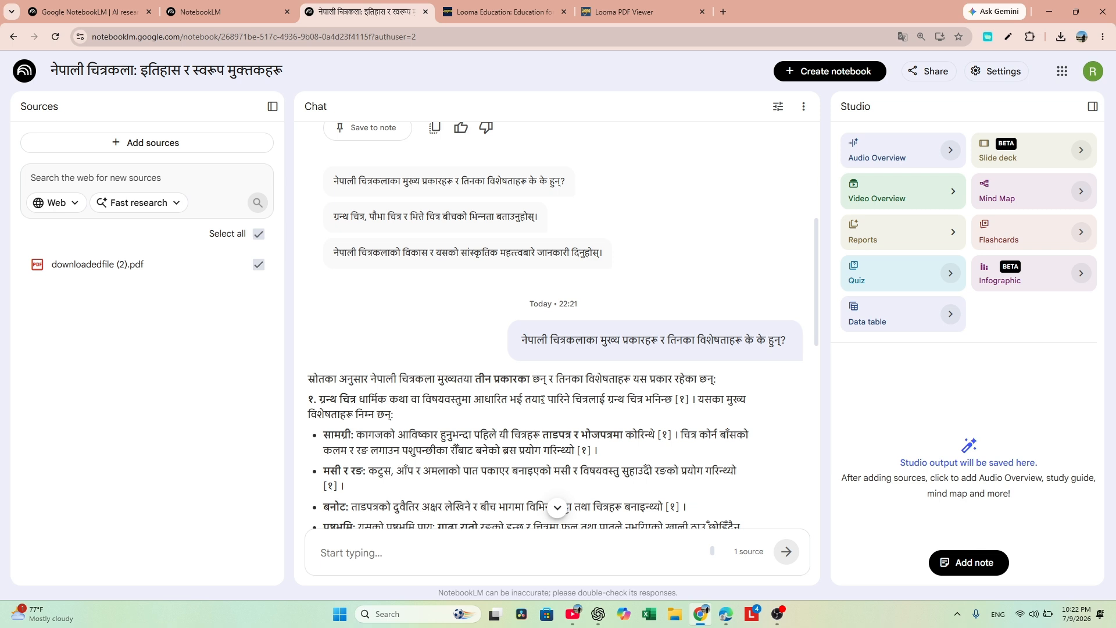
scroll(789, 251, up, 5)
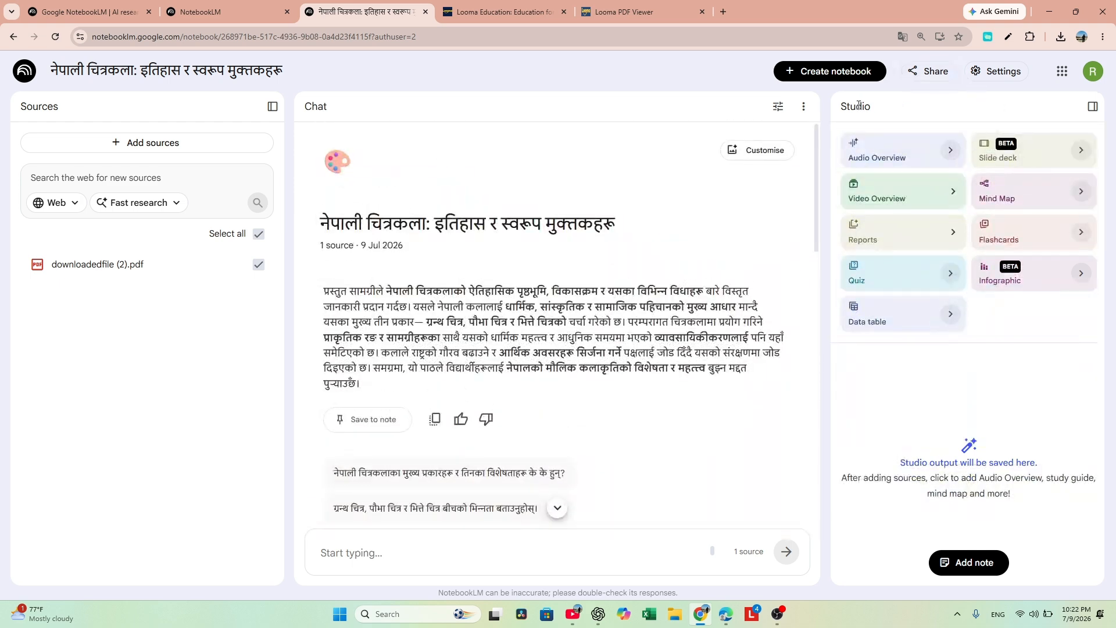
- Open the customisation options for a Studio slide deck and choose the Presenter slides format
click(1093, 106)
click(1082, 106)
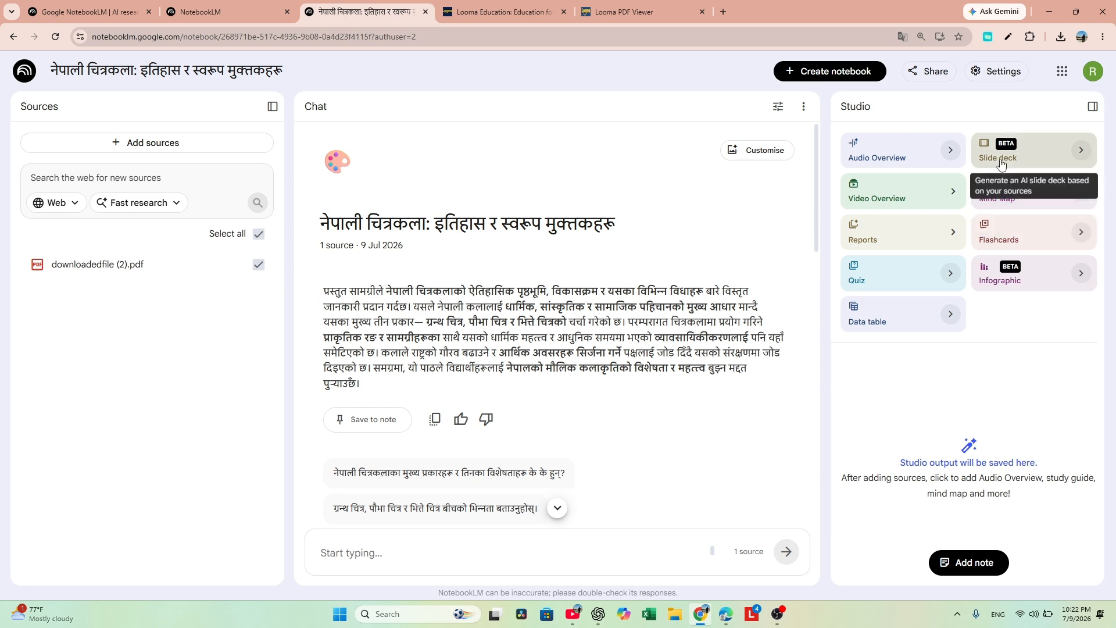
click(1080, 152)
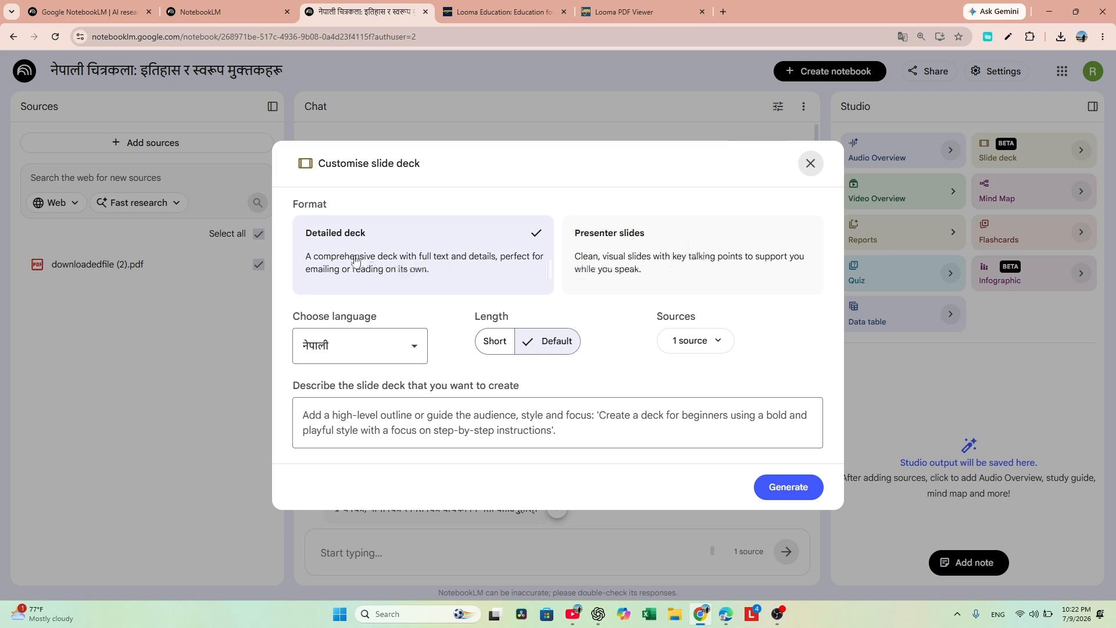
click(650, 244)
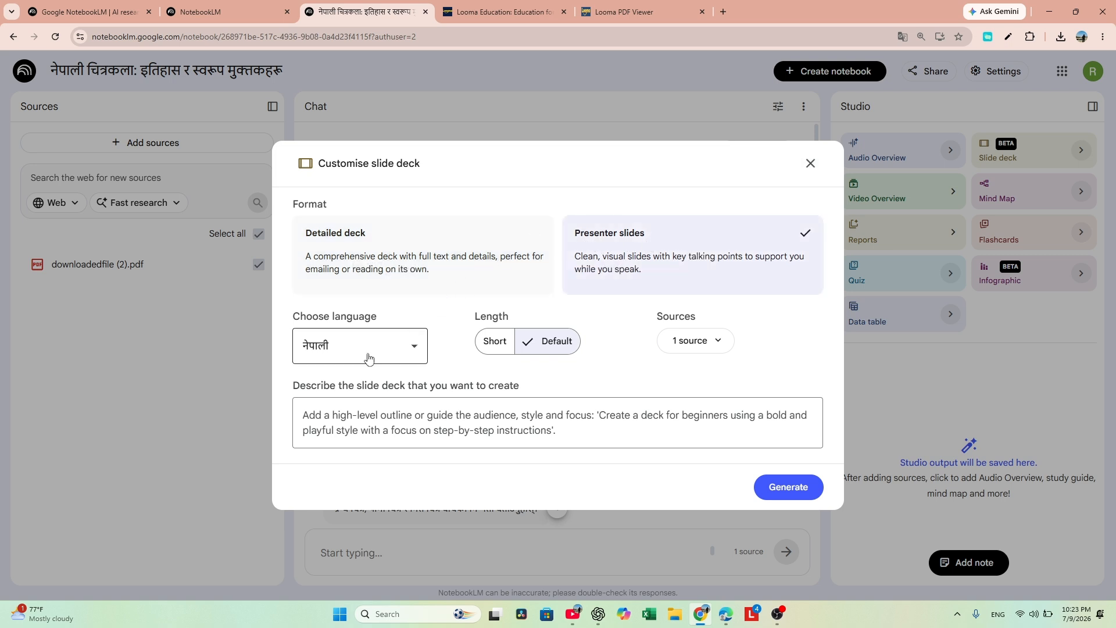
- Select नेपाली as the slide deck's language and make the deck description ready for text entry
click(416, 349)
scroll(368, 406, down, 5)
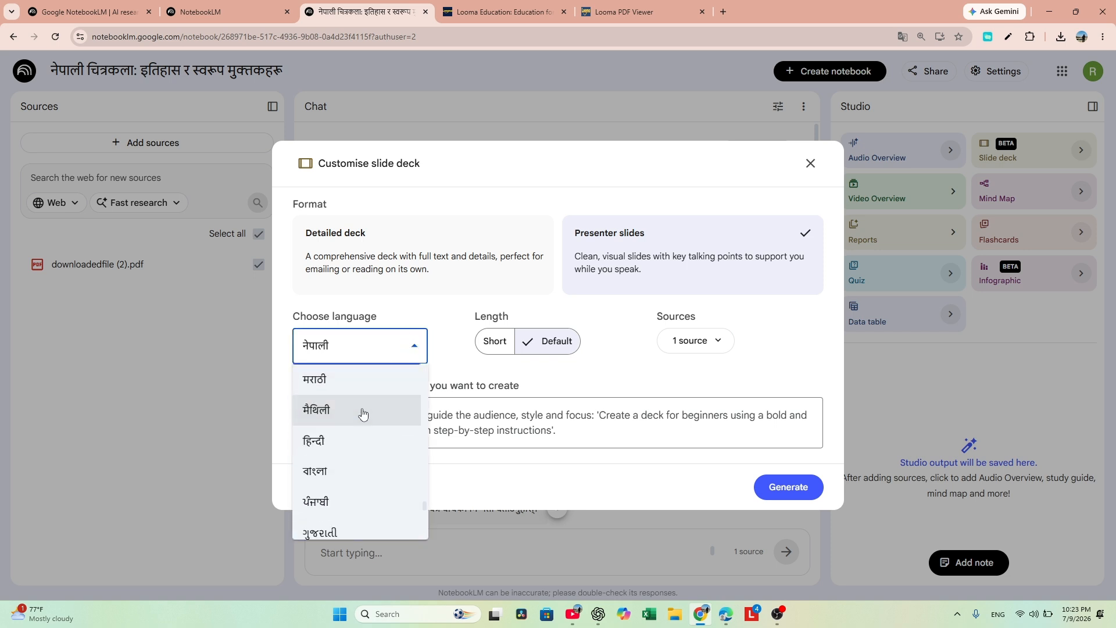
scroll(350, 423, up, 3)
scroll(333, 505, down, 4)
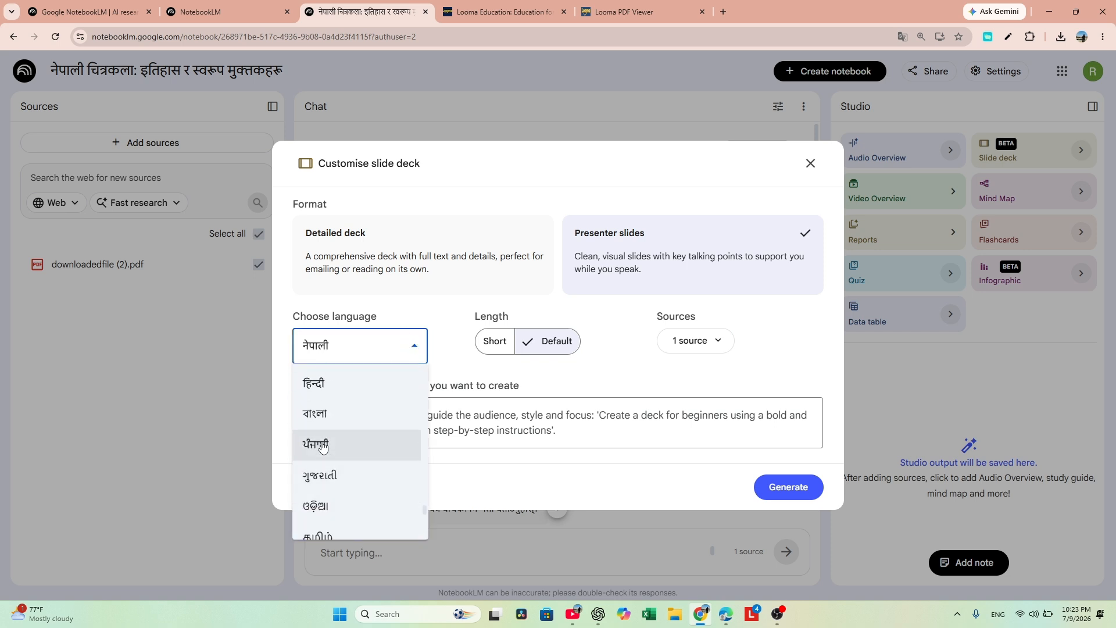
scroll(320, 449, up, 5)
click(320, 468)
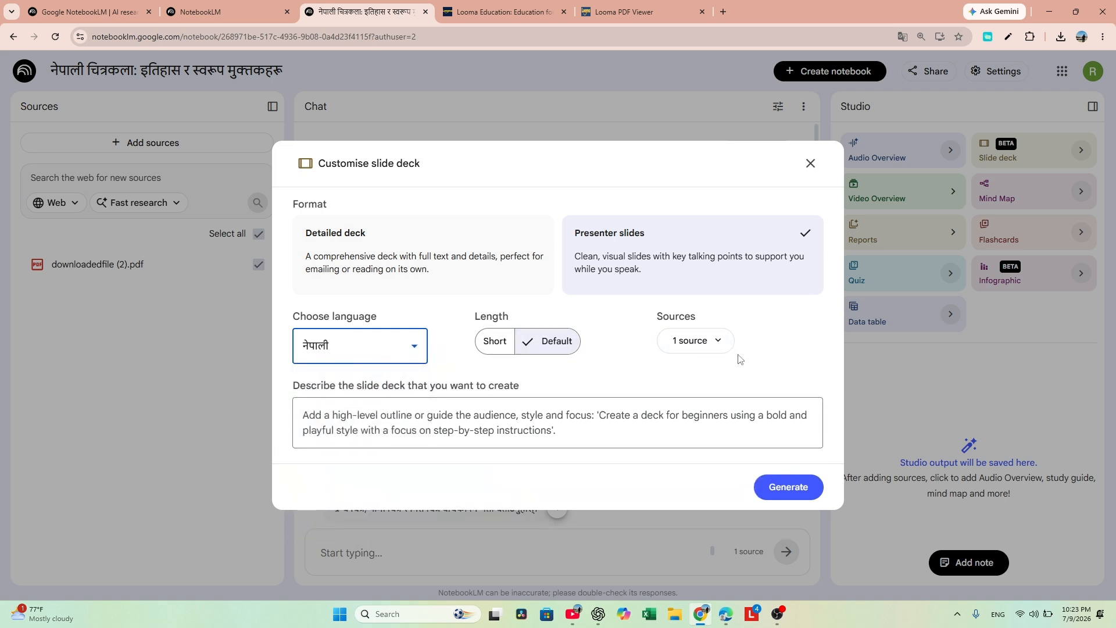
click(372, 424)
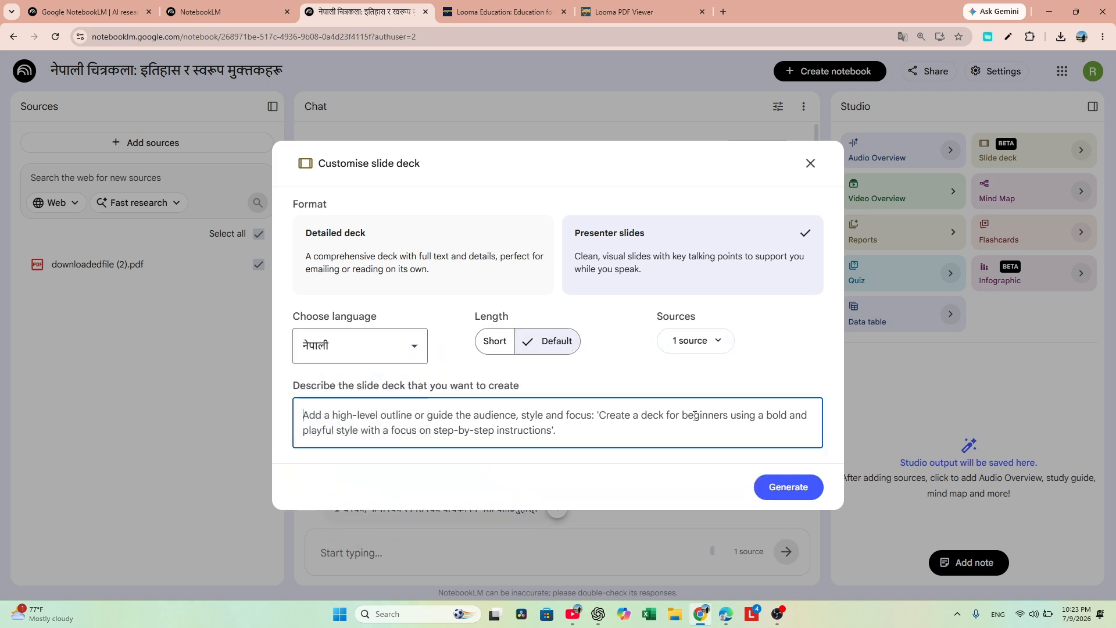
click(302, 419)
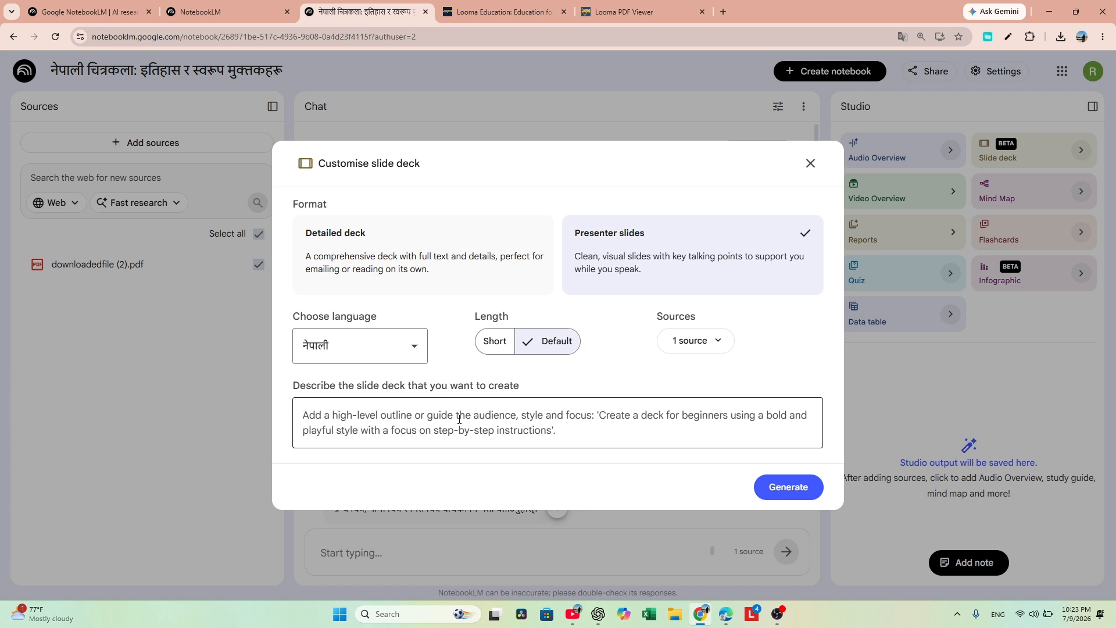
click(493, 438)
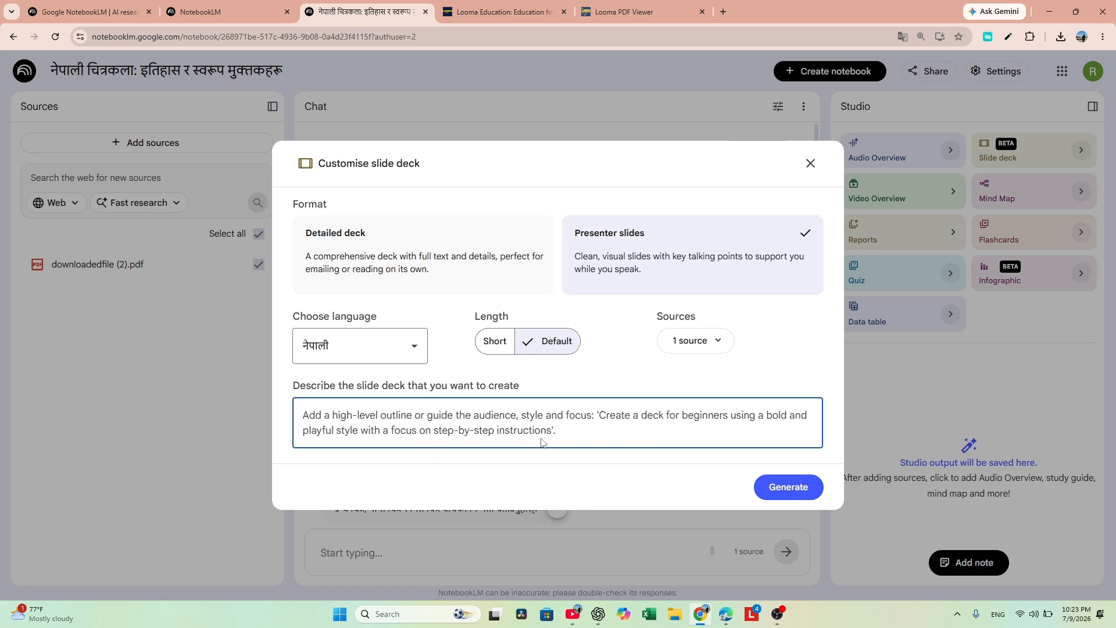
- Open the most recent untitled document in Google Docs in a new browser tab and copy its entire handwriting-style prompt
click(723, 12)
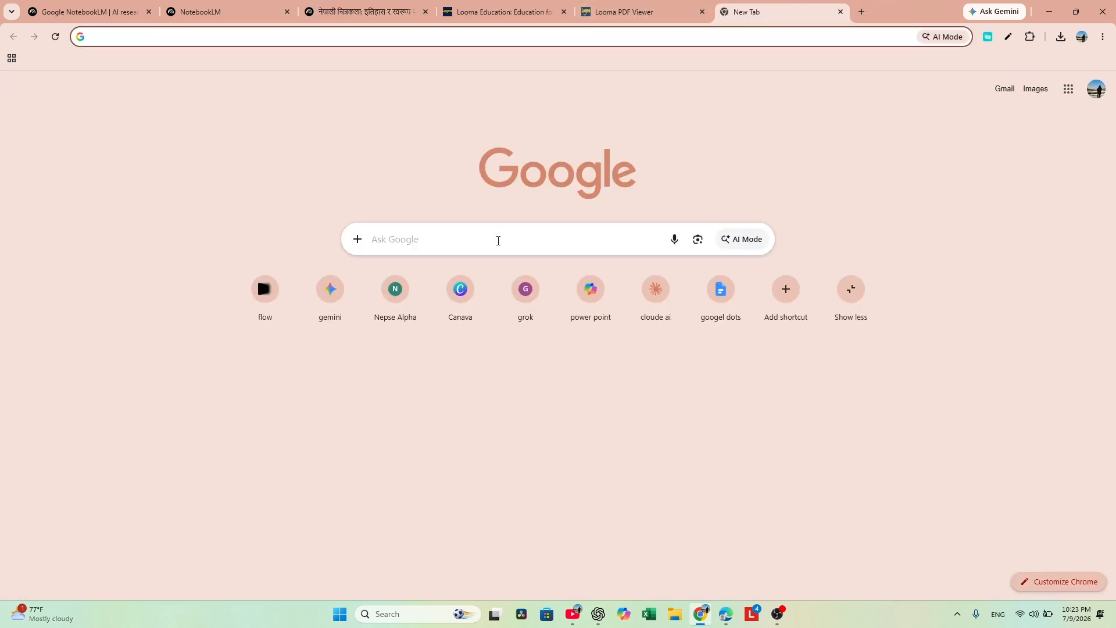
click(424, 233)
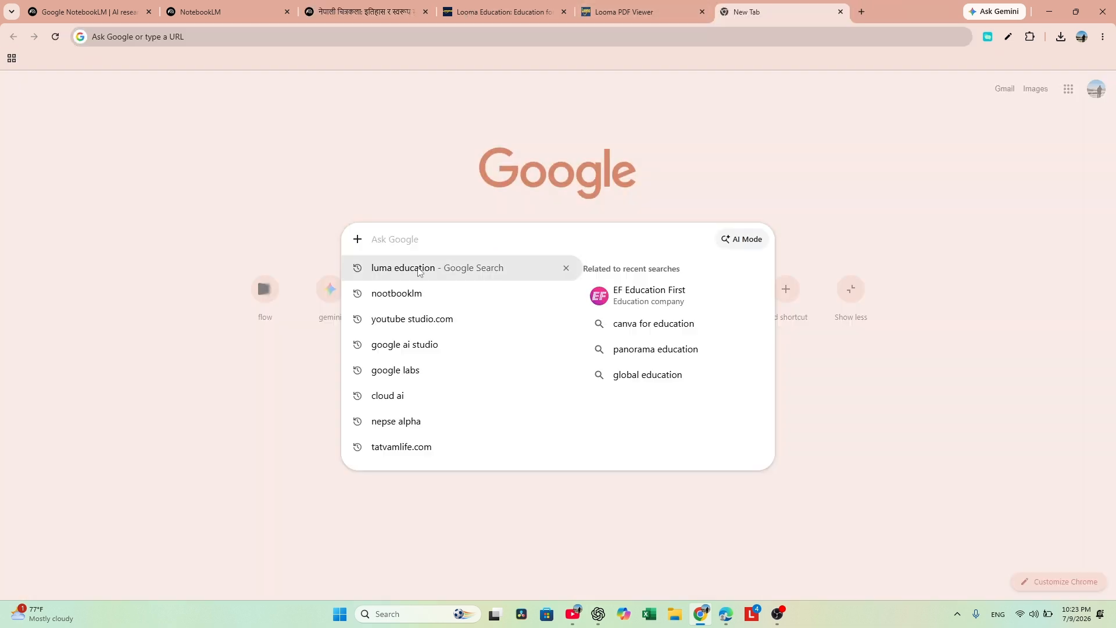
click(297, 238)
click(708, 308)
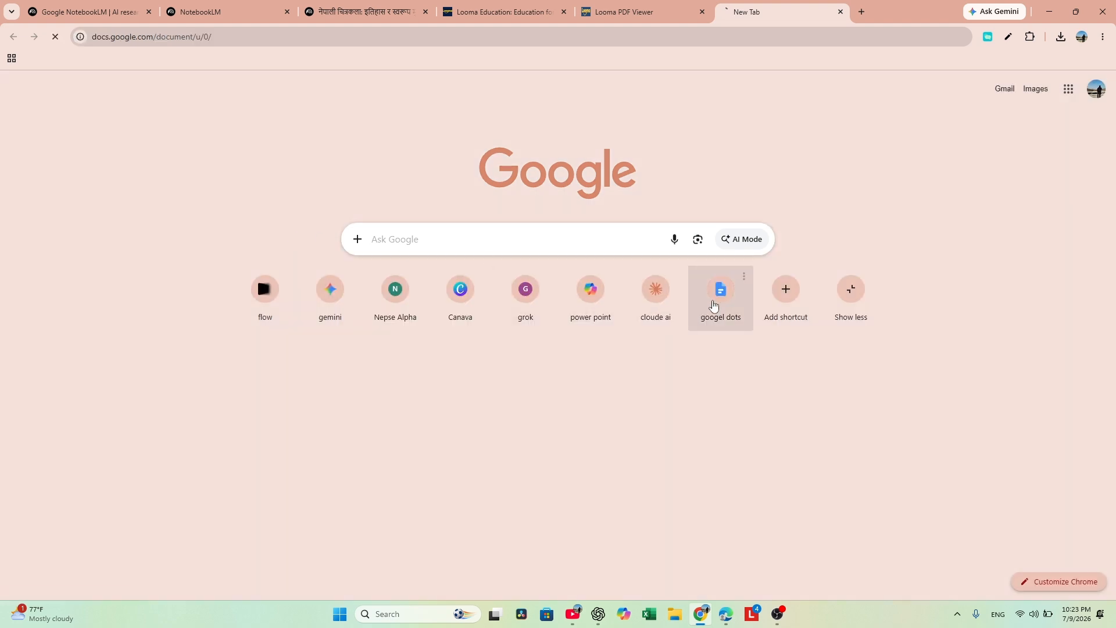
scroll(381, 341, down, 3)
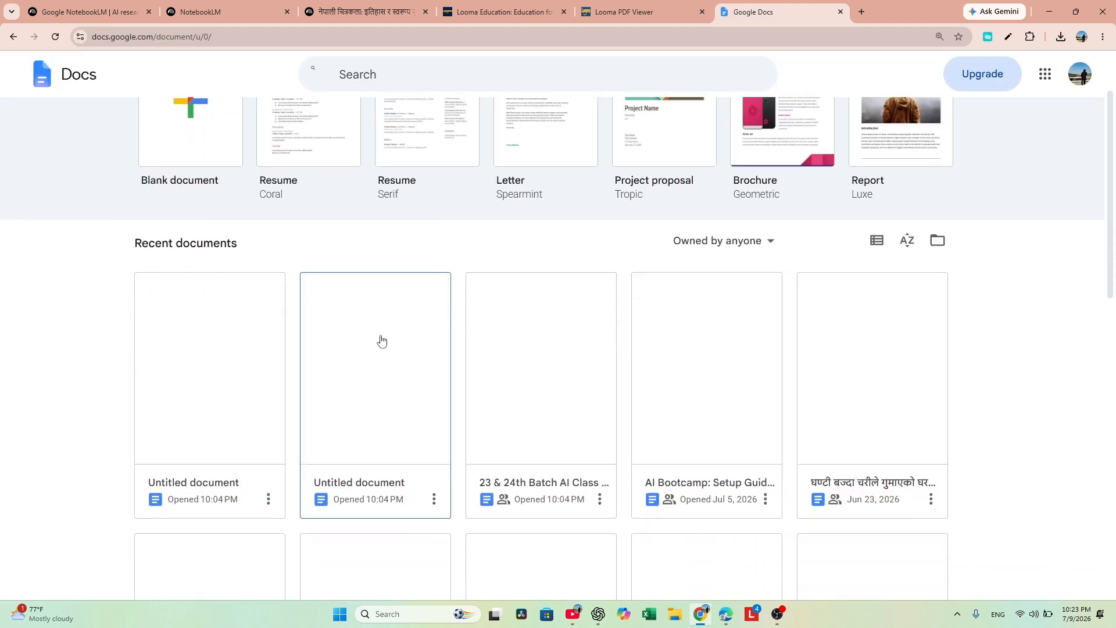
click(246, 304)
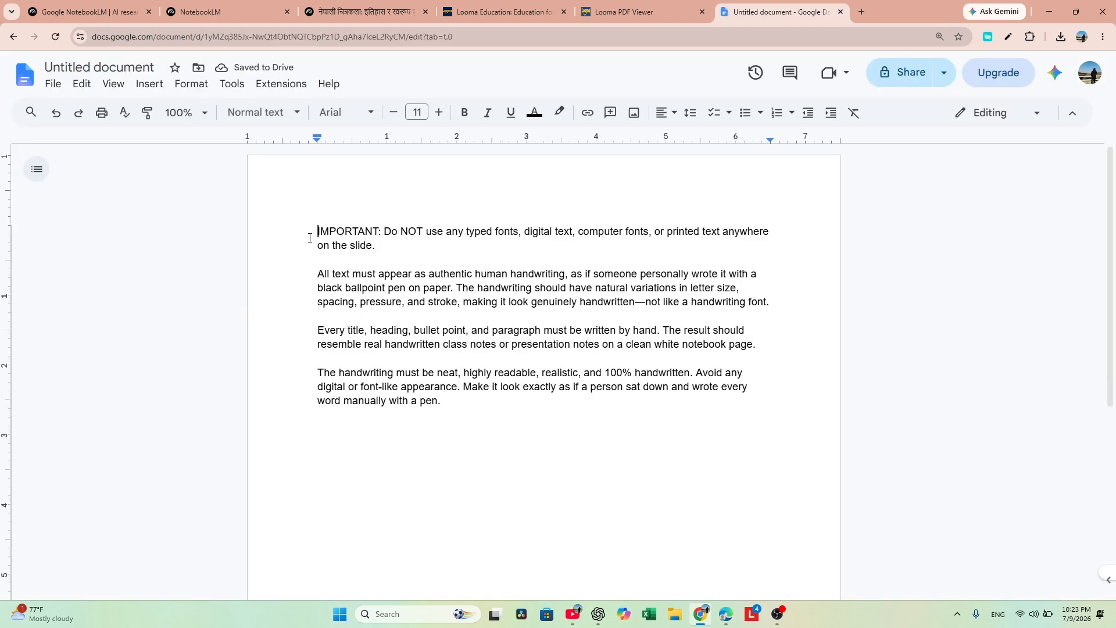
drag(310, 229, 443, 416)
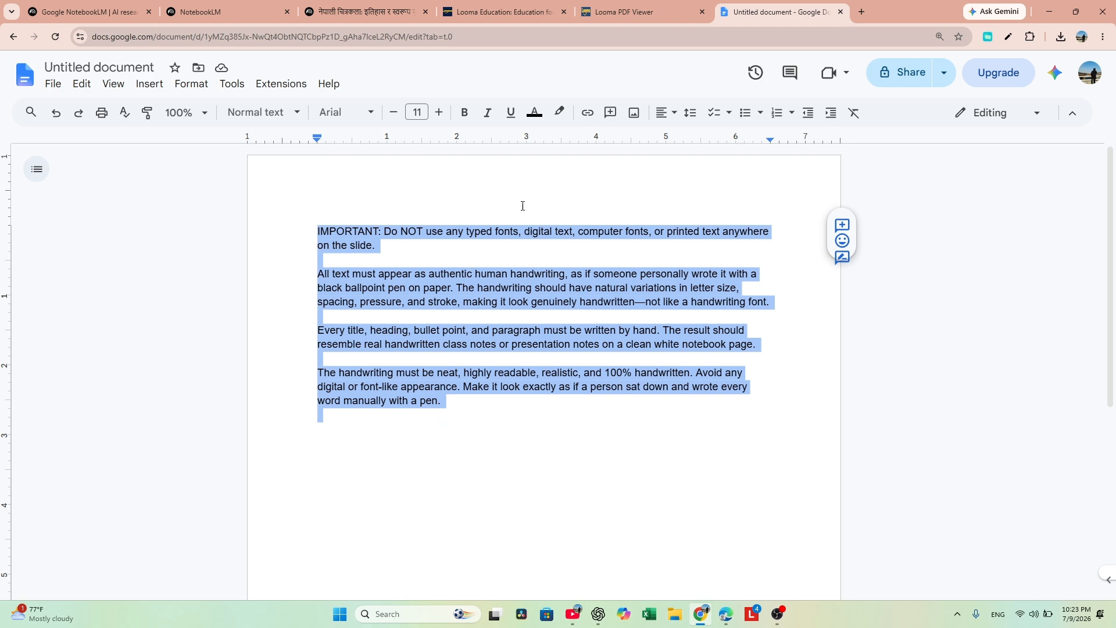
- Return to the NotebookLM notebook, paste the handwriting-style prompt as the slide deck description and read it through
click(346, 13)
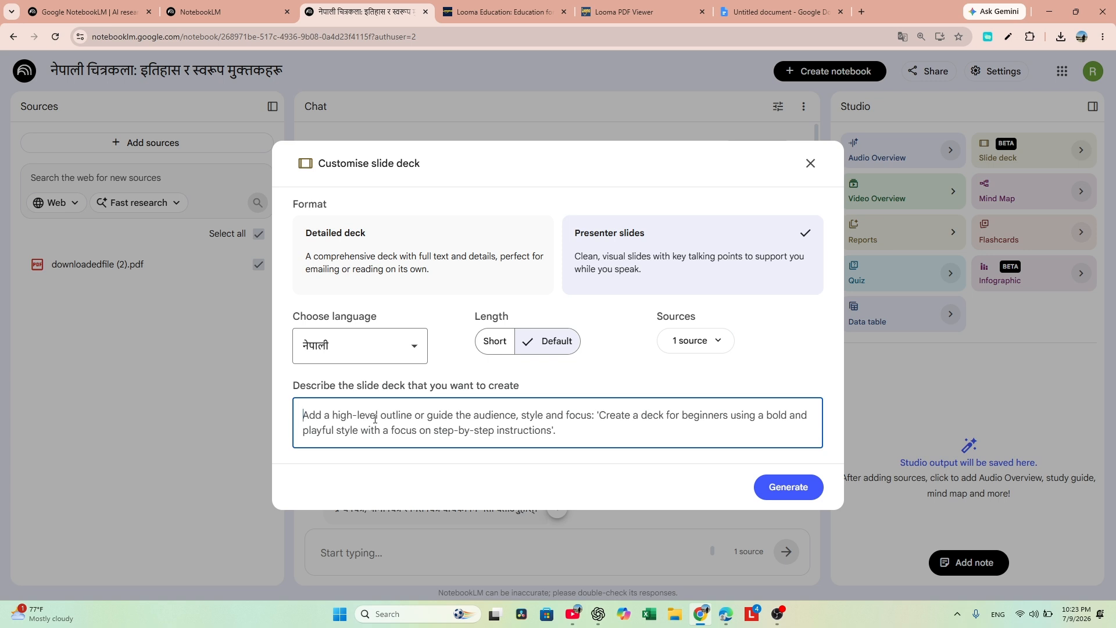
key(ctrl+v)
scroll(374, 418, up, 3)
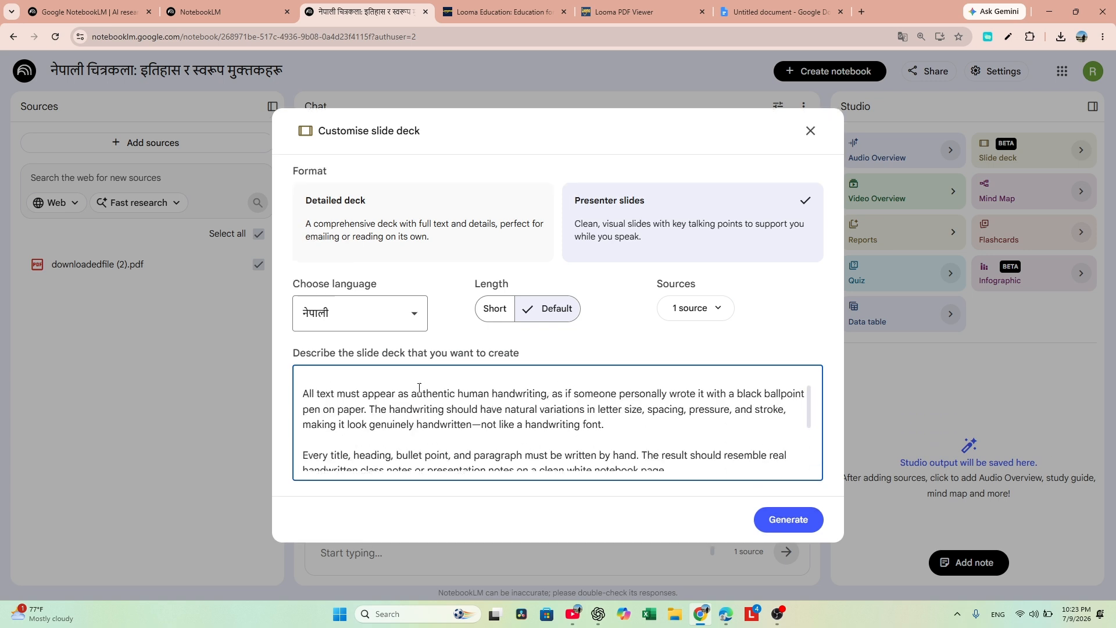
scroll(749, 430, down, 5)
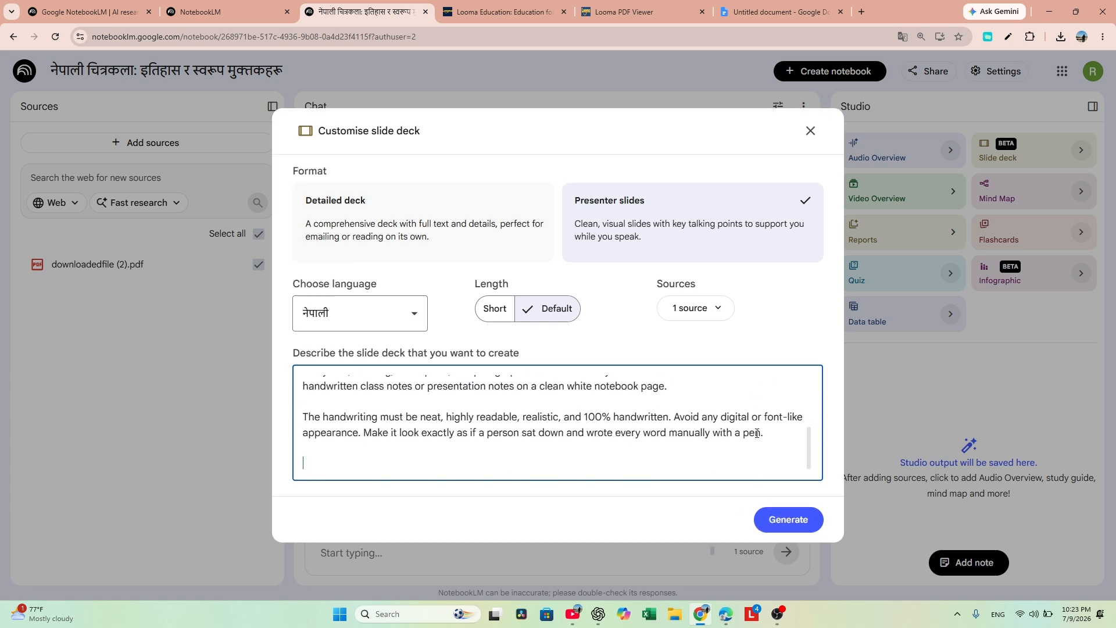
scroll(721, 410, up, 5)
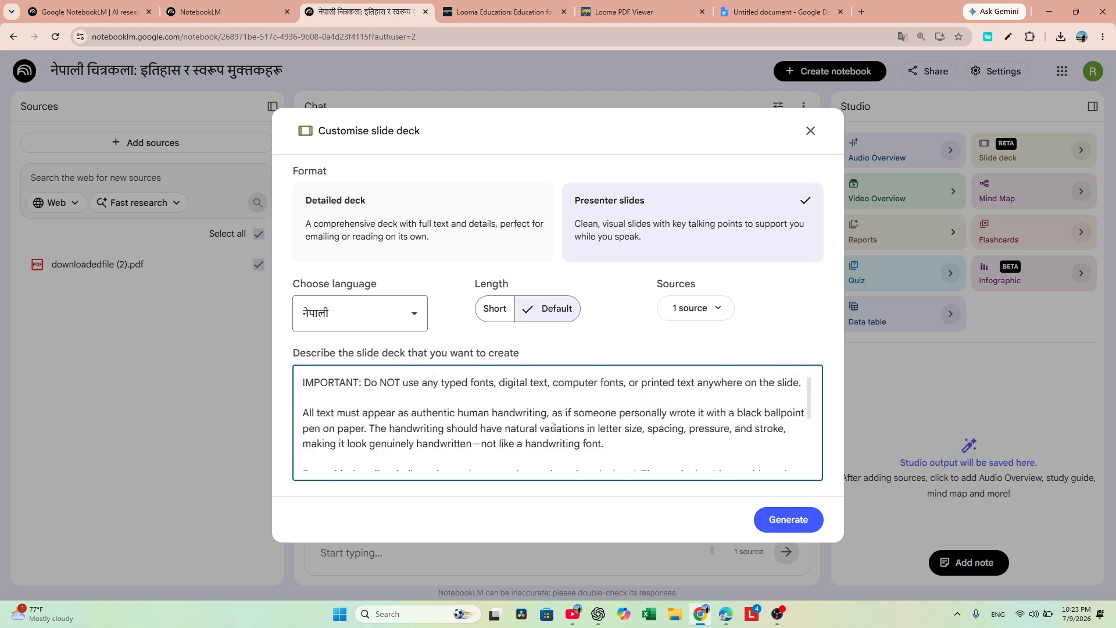
scroll(679, 439, down, 5)
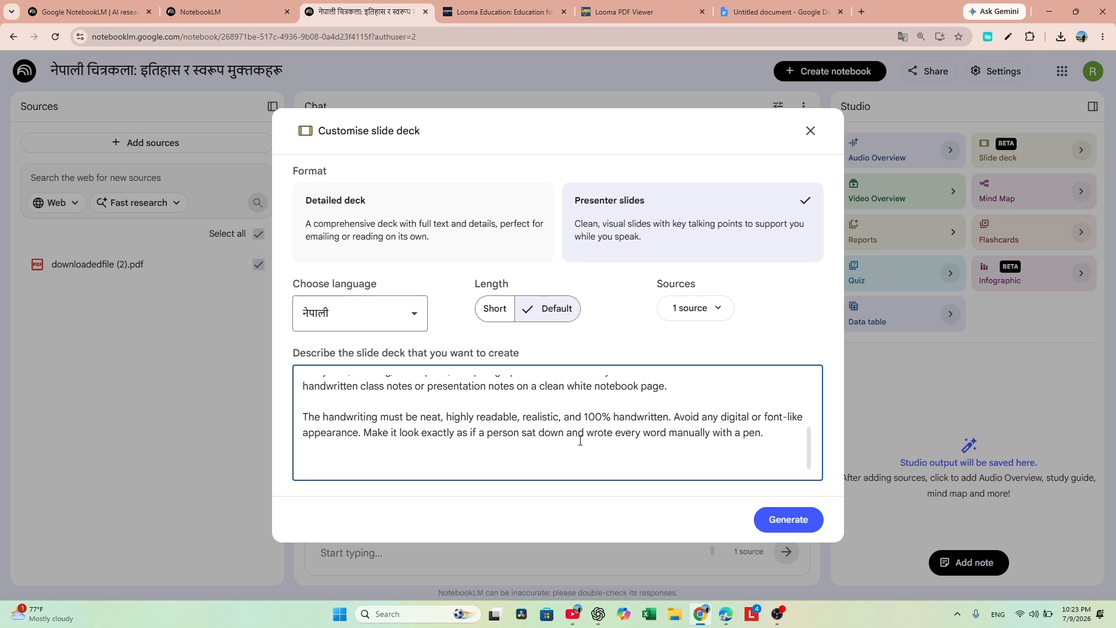
- Generate the Nepali presenter slide deck from the pasted handwriting-style description
scroll(580, 440, up, 5)
click(781, 521)
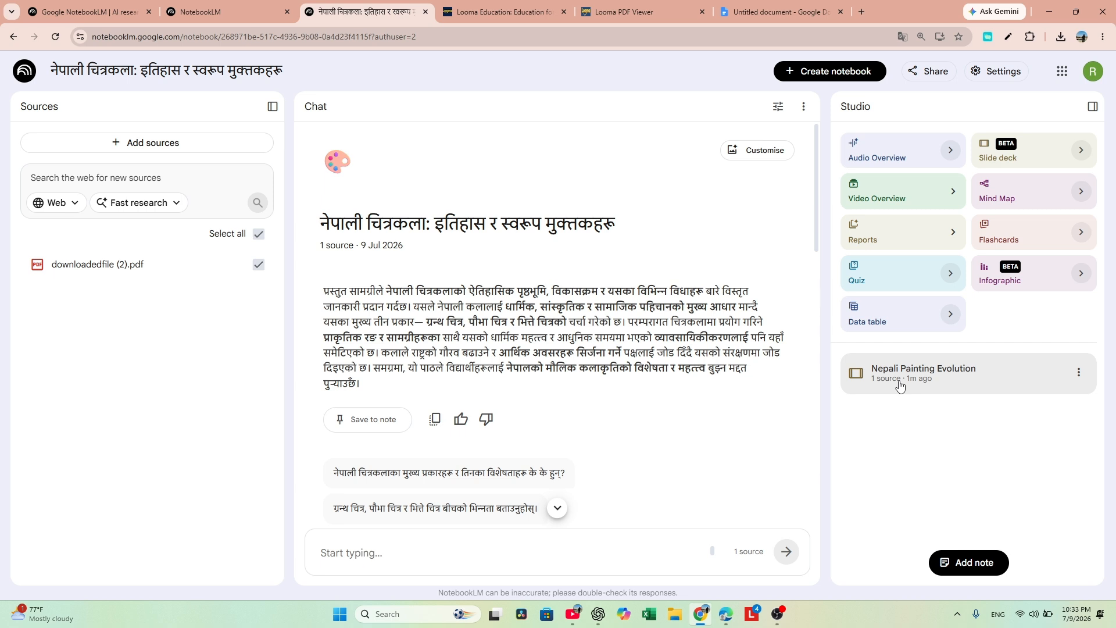
- Open the generated slide deck in Studio and skim its slides for the handwritten style, returning to the title slide
click(902, 381)
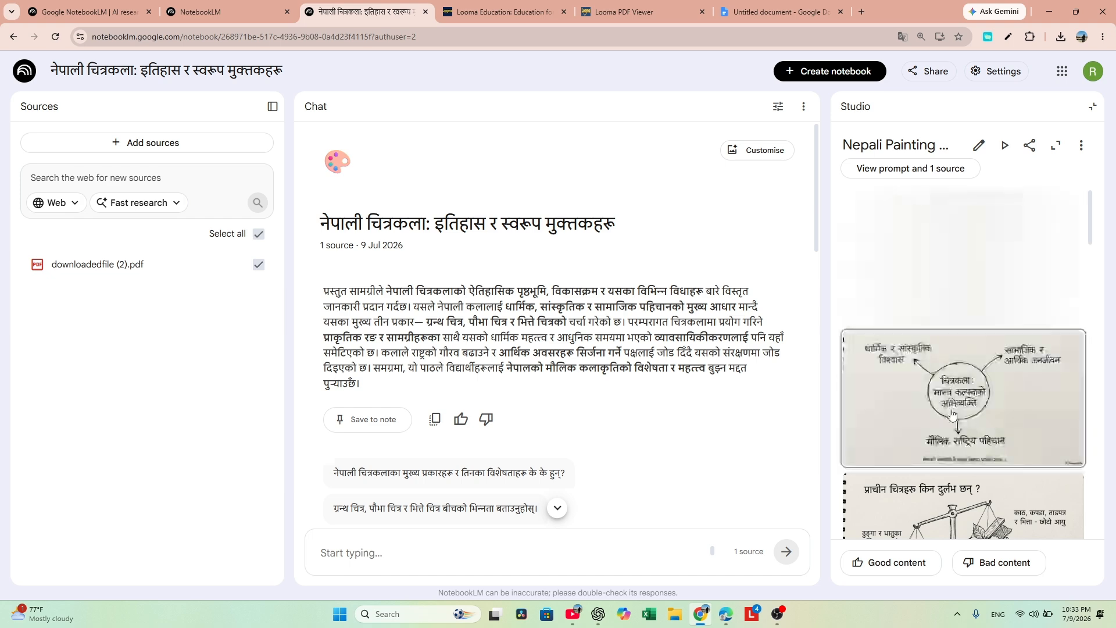
scroll(958, 314, down, 6)
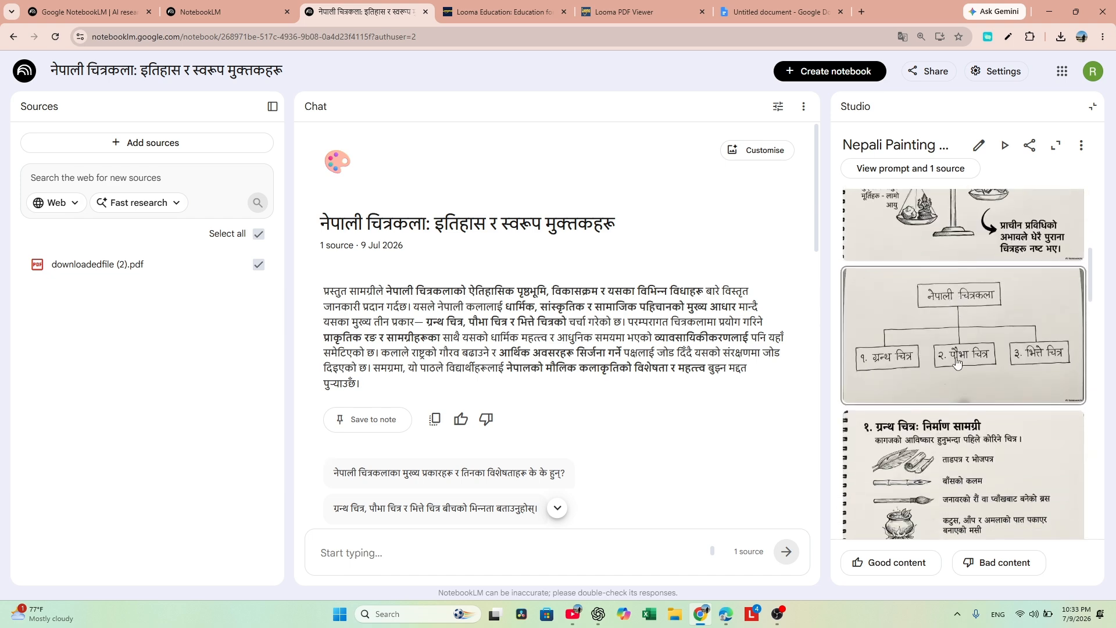
scroll(969, 475, down, 5)
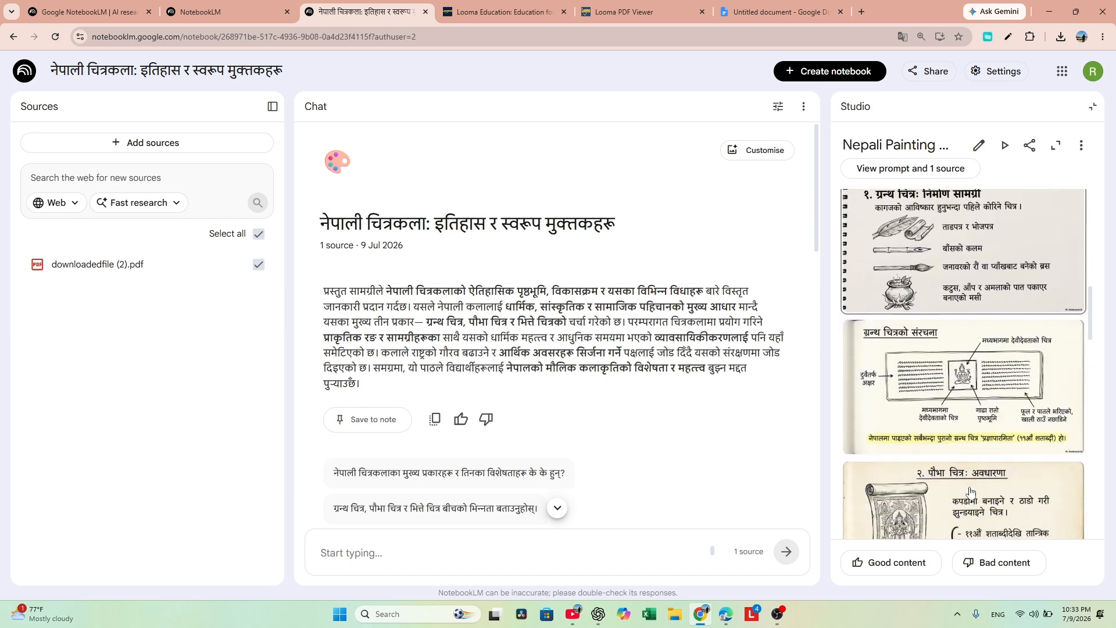
scroll(970, 491, up, 10)
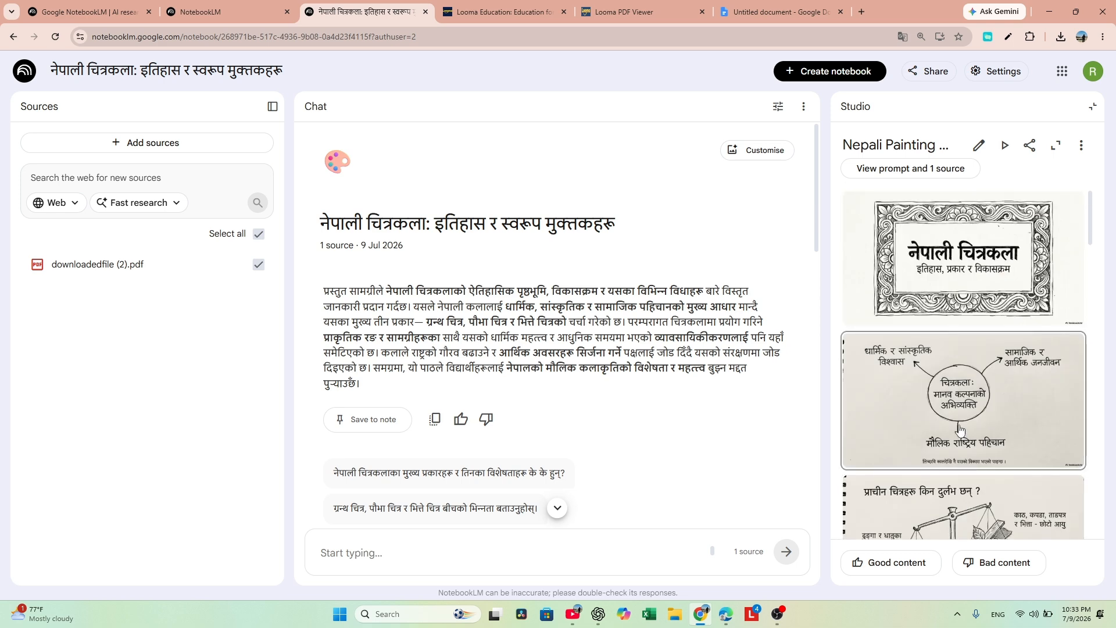
- Enlarge the slide deck from its title slide and examine slides 2 and 3 at full size
click(933, 289)
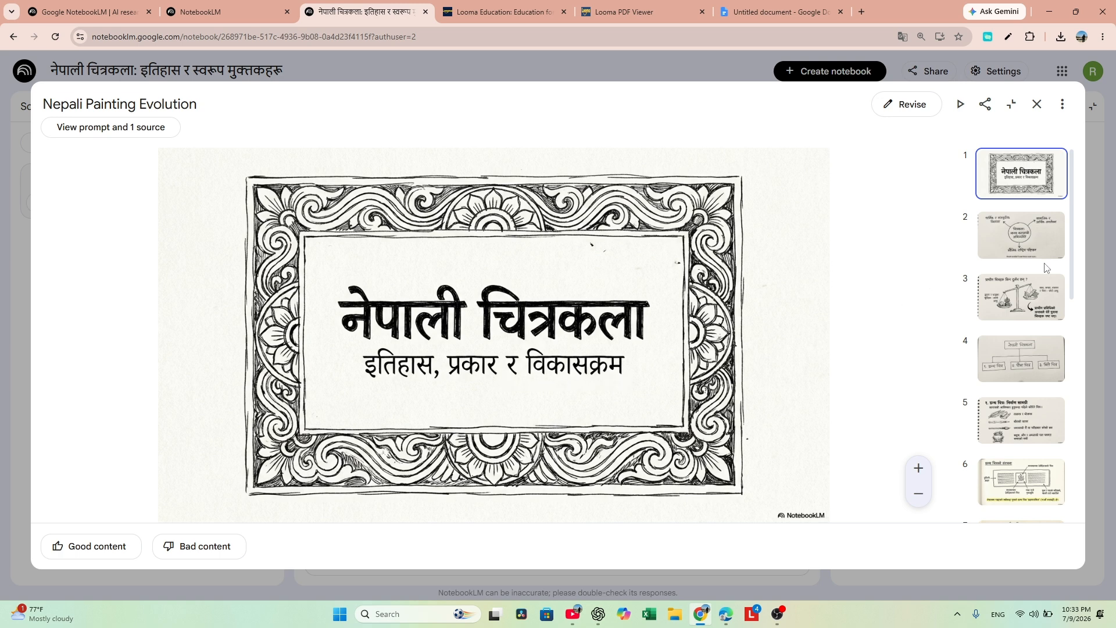
click(1032, 243)
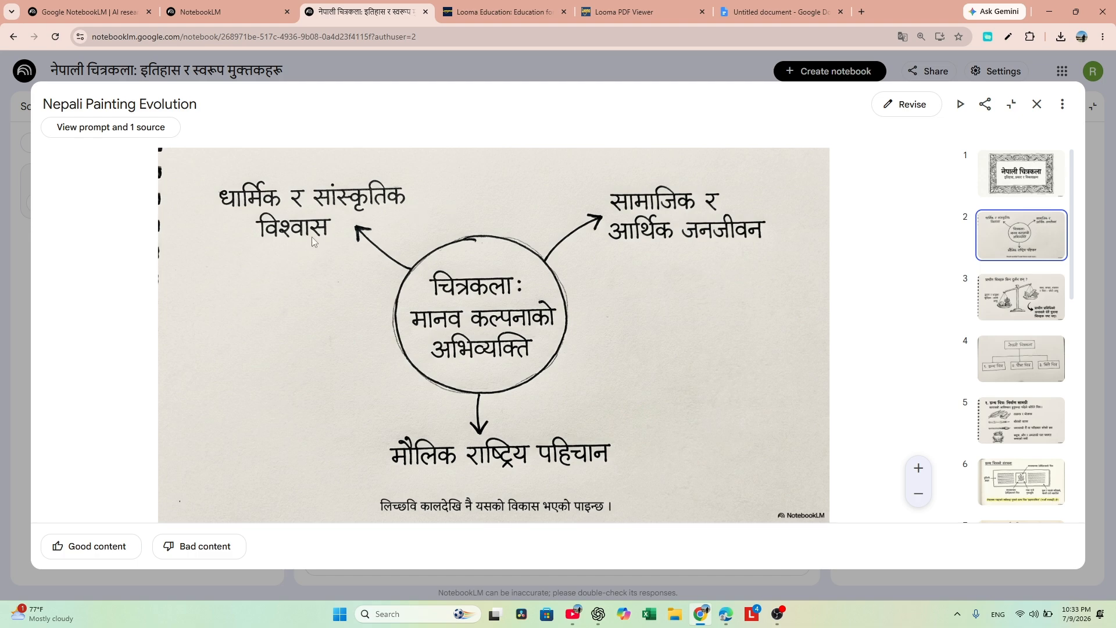
click(1016, 299)
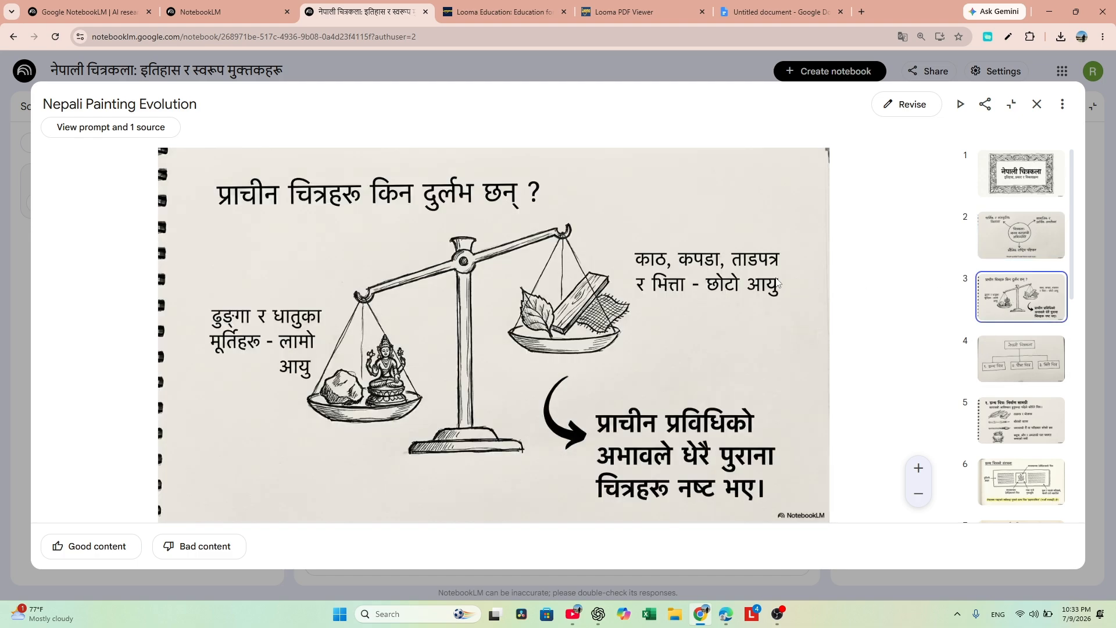